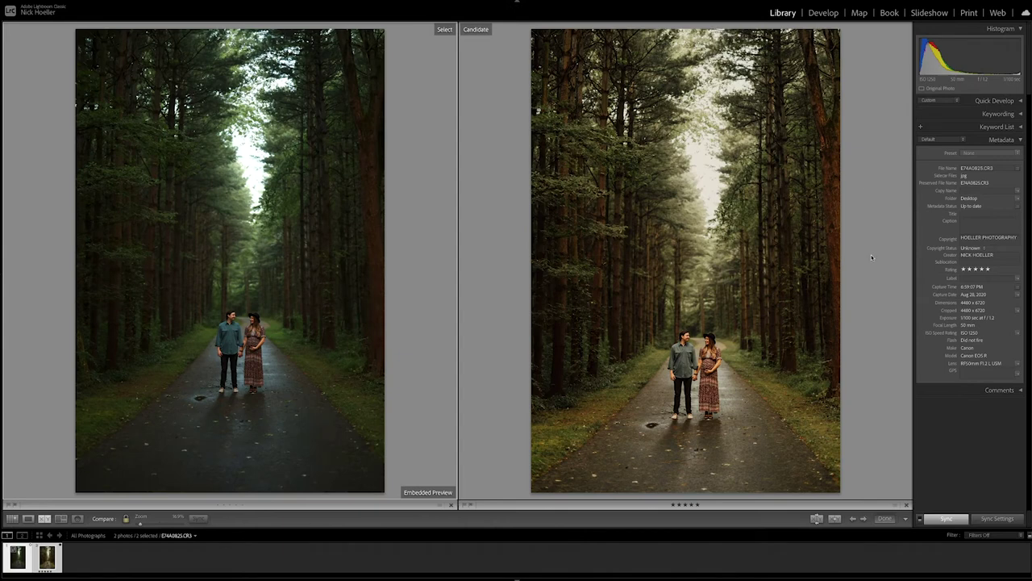
Clear the star rating and load the unedited forest-path couple photo into Develop
left_click(988, 269)
left_click(61, 559)
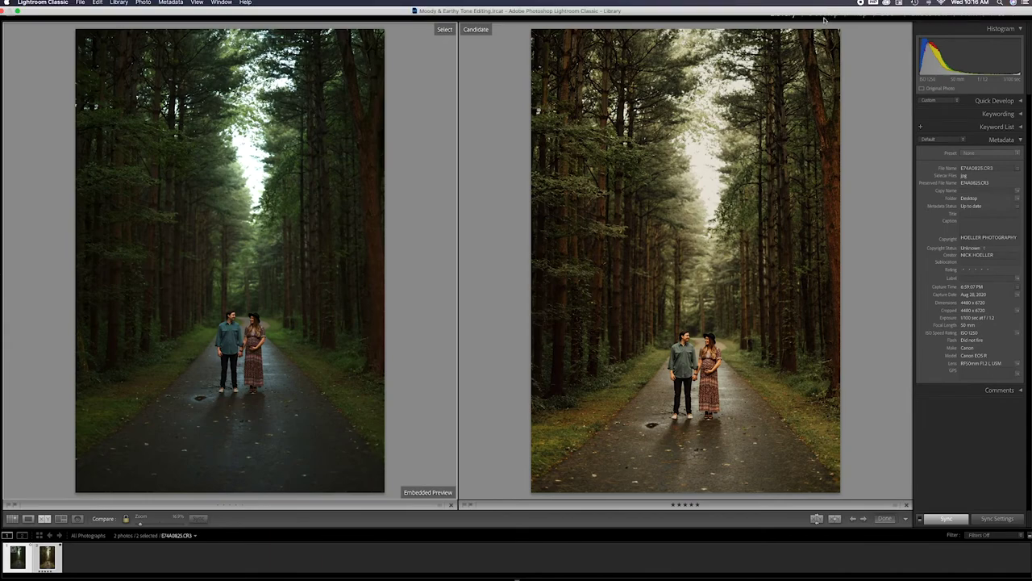
left_click(823, 13)
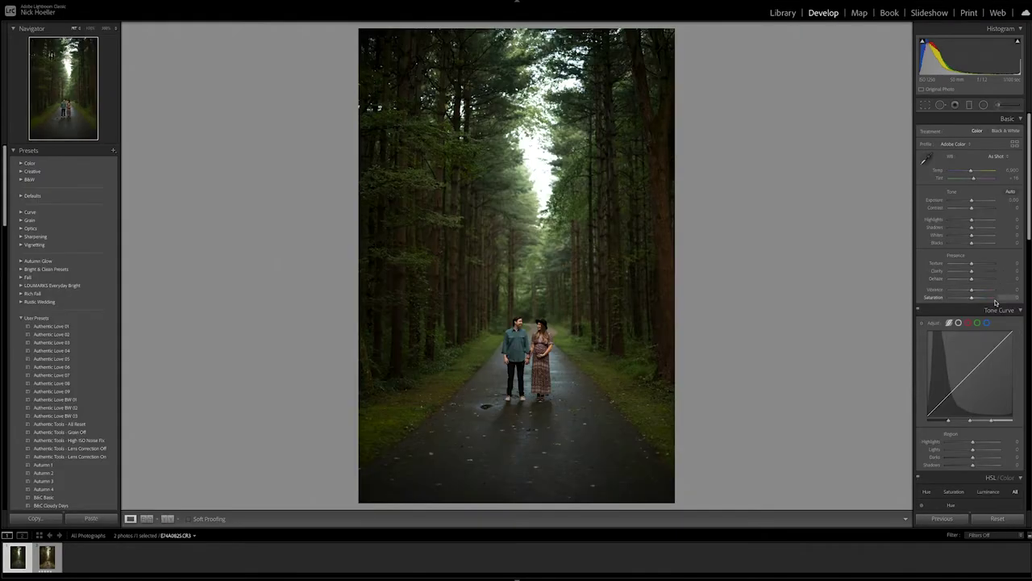
Enable lens profile corrections and apply Upright Auto perspective correction
scroll(996, 302, "down", 5)
scroll(996, 303, "down", 8)
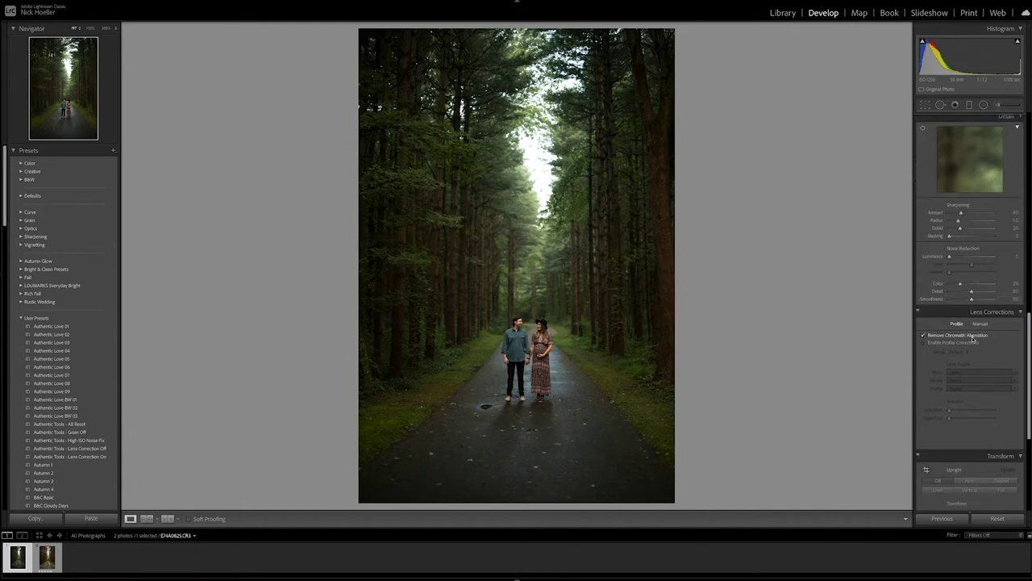
left_click(965, 343)
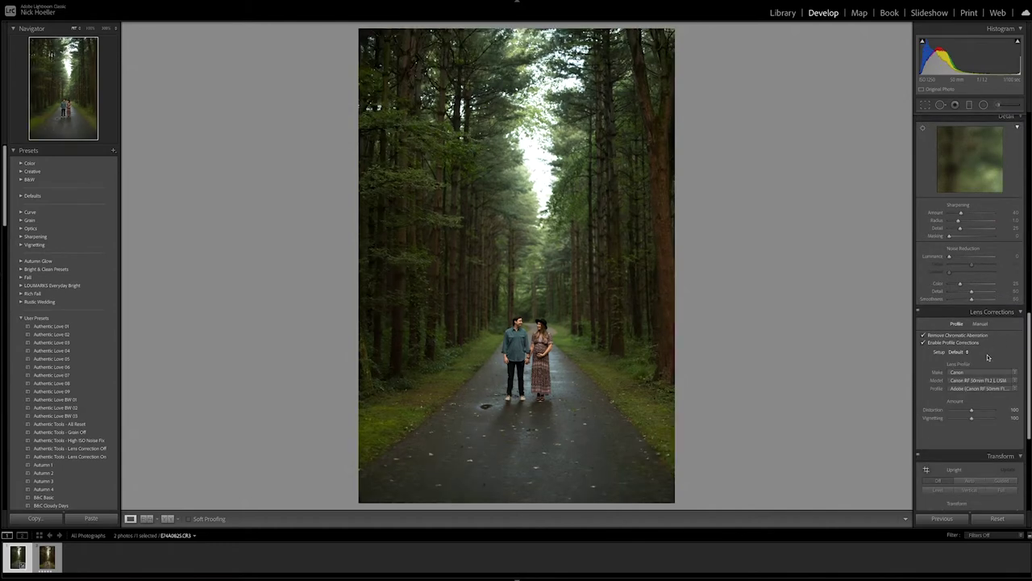
scroll(991, 380, "down", 4)
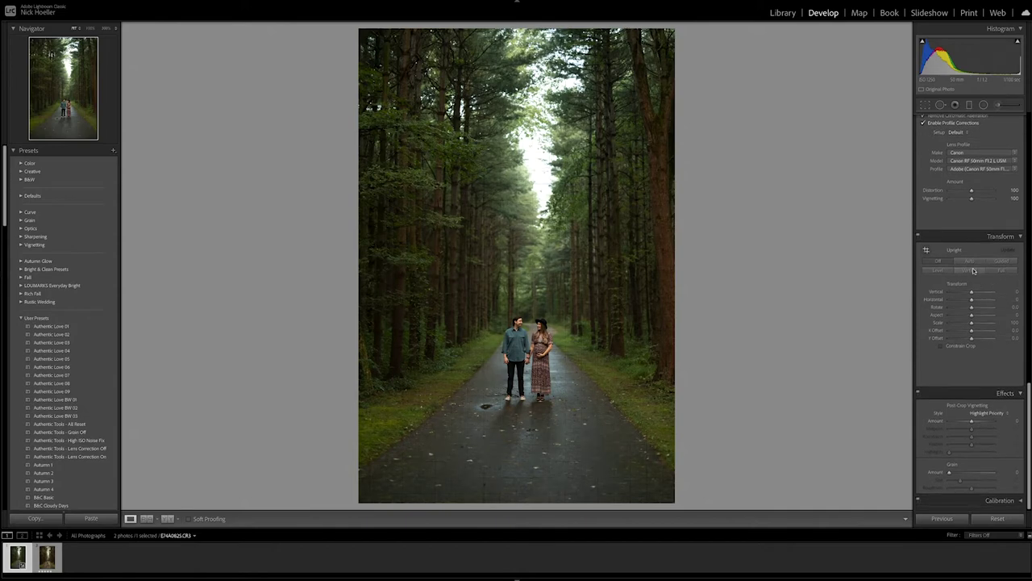
left_click(974, 262)
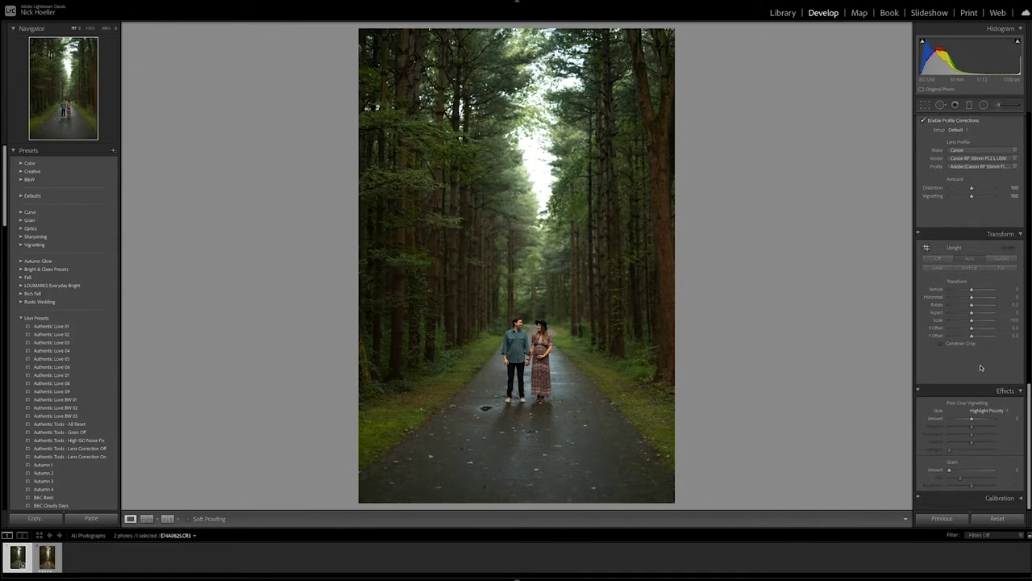
Refine the crop framing around the couple and set Luminance noise reduction to 15
scroll(975, 345, "up", 3)
scroll(975, 346, "up", 1)
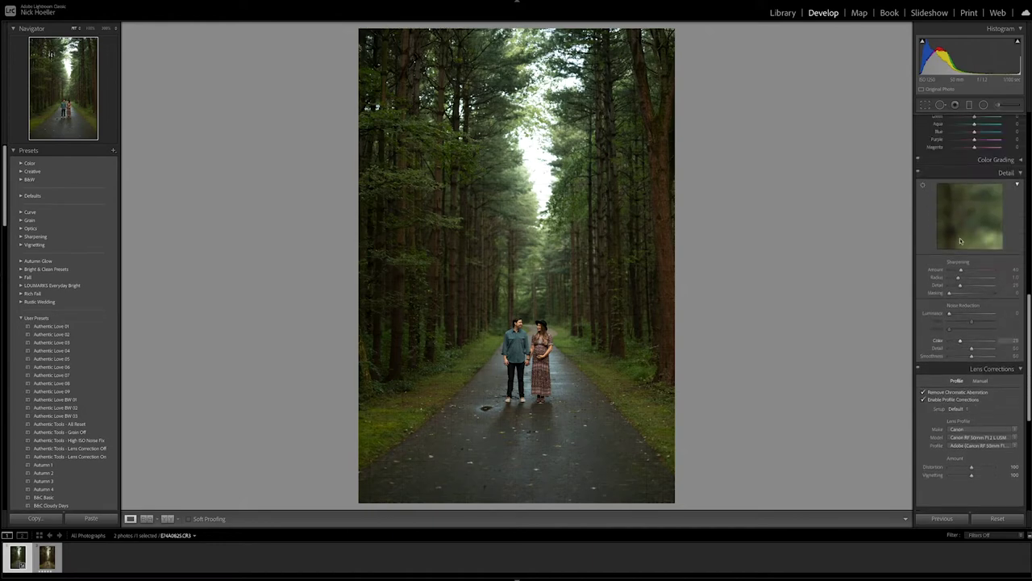
left_click(925, 105)
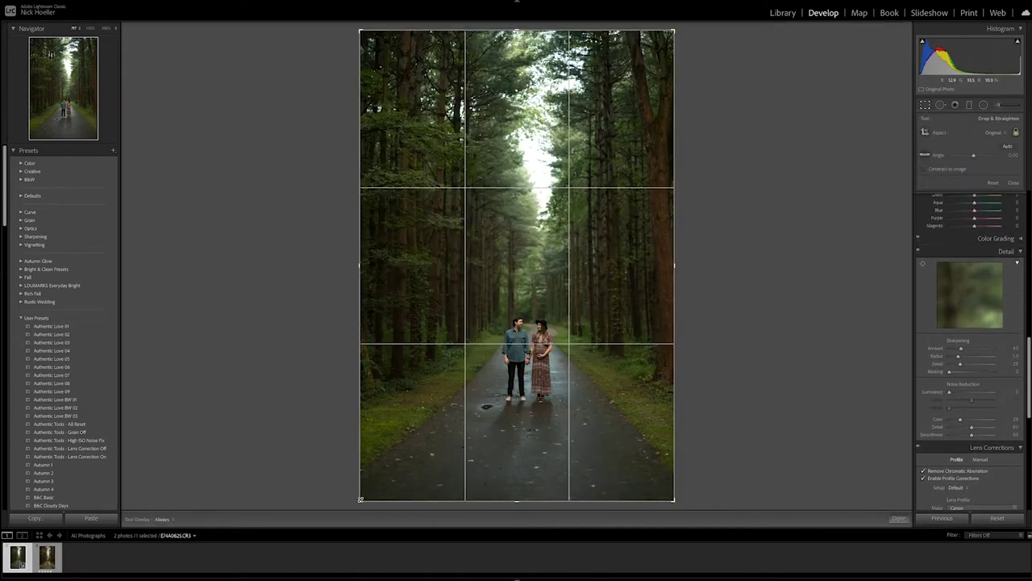
left_click_drag(361, 499, 372, 482)
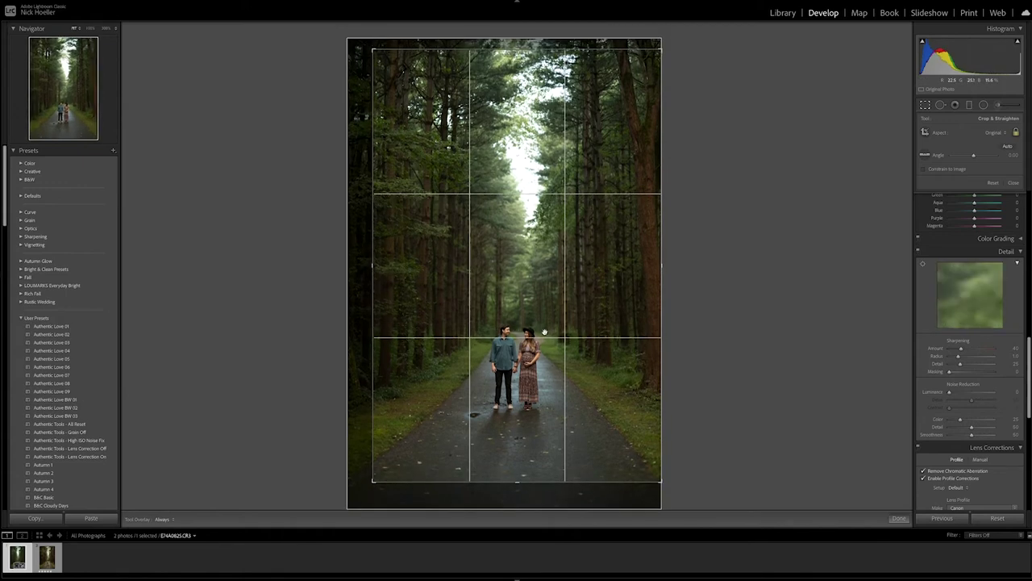
key("Return")
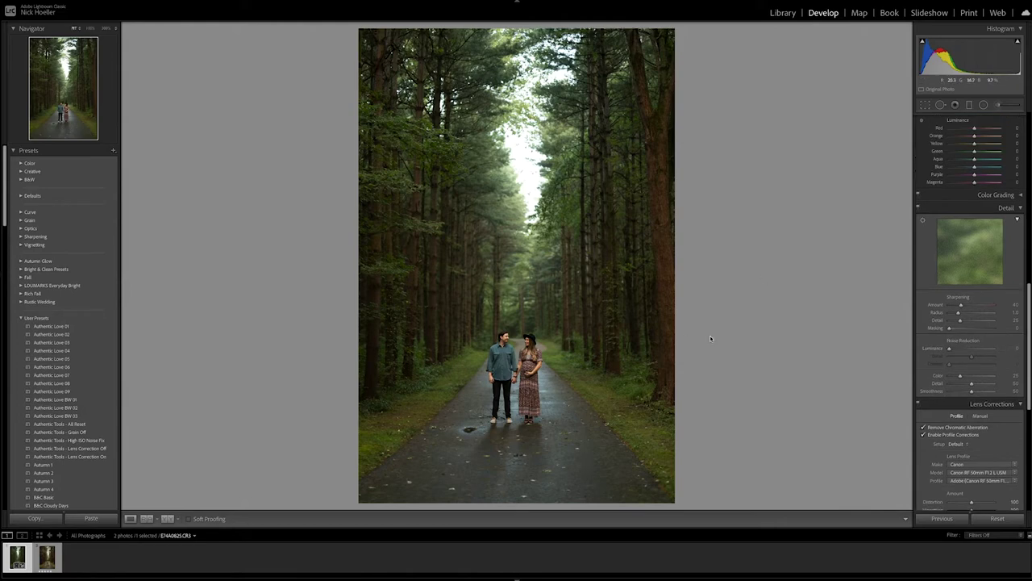
left_click_drag(950, 350, 950, 350)
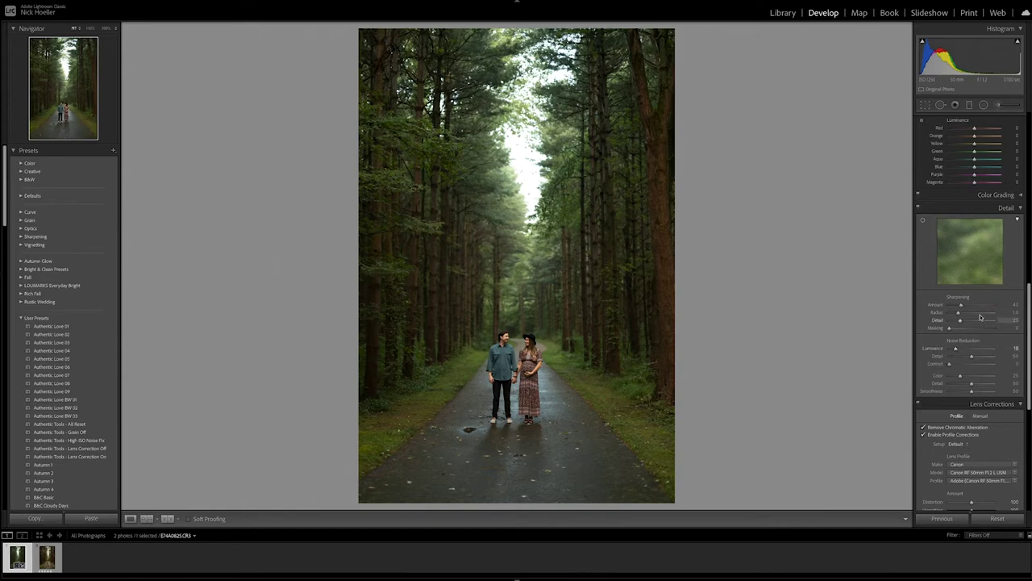
scroll(991, 197, "up", 10)
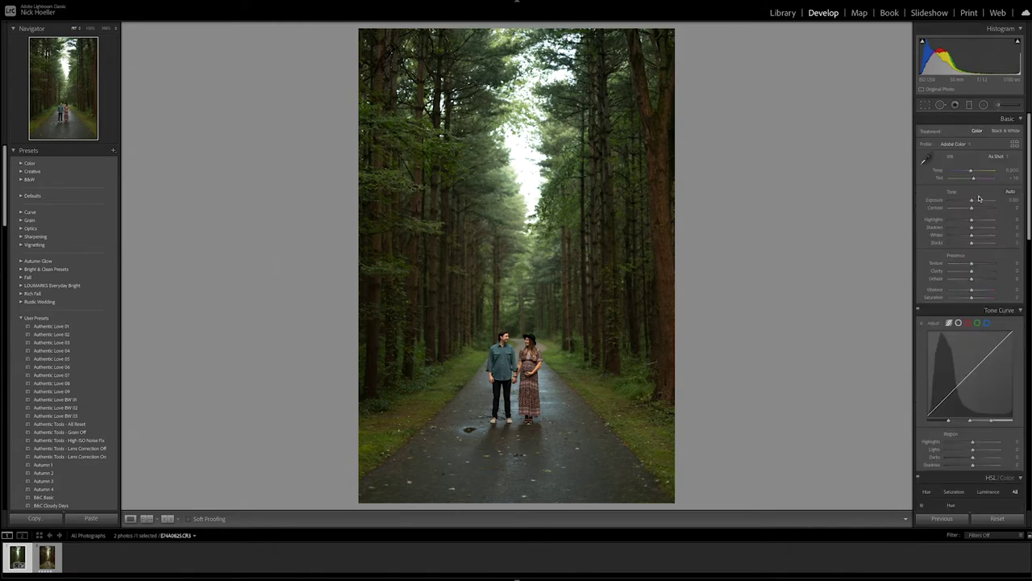
Set Contrast -25, Highlights -15, Shadows +15, Whites -20, Blacks -40, then compare with the original
left_click(934, 209)
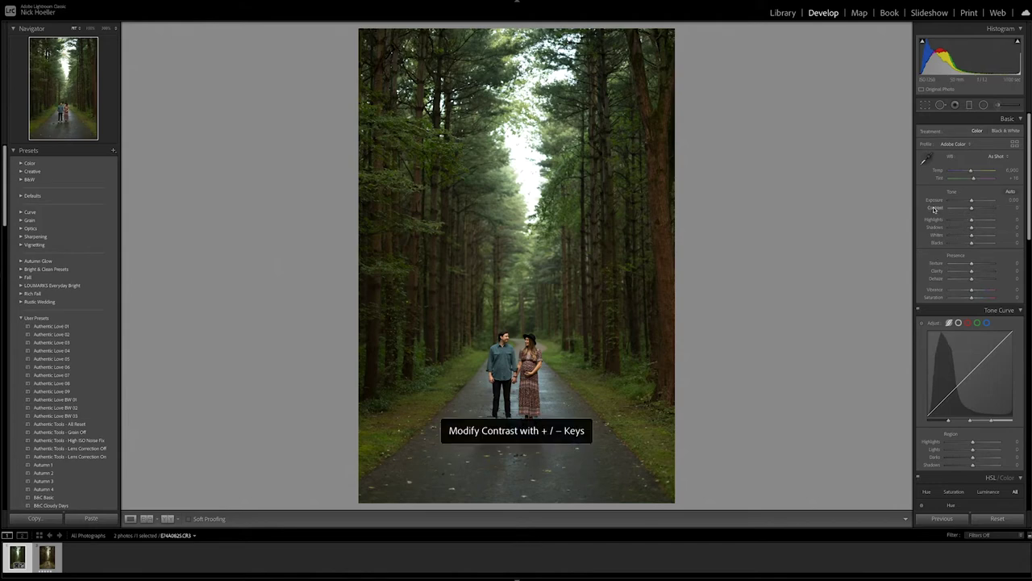
key("minus")
key("minus")
key("minus")
key("minus")
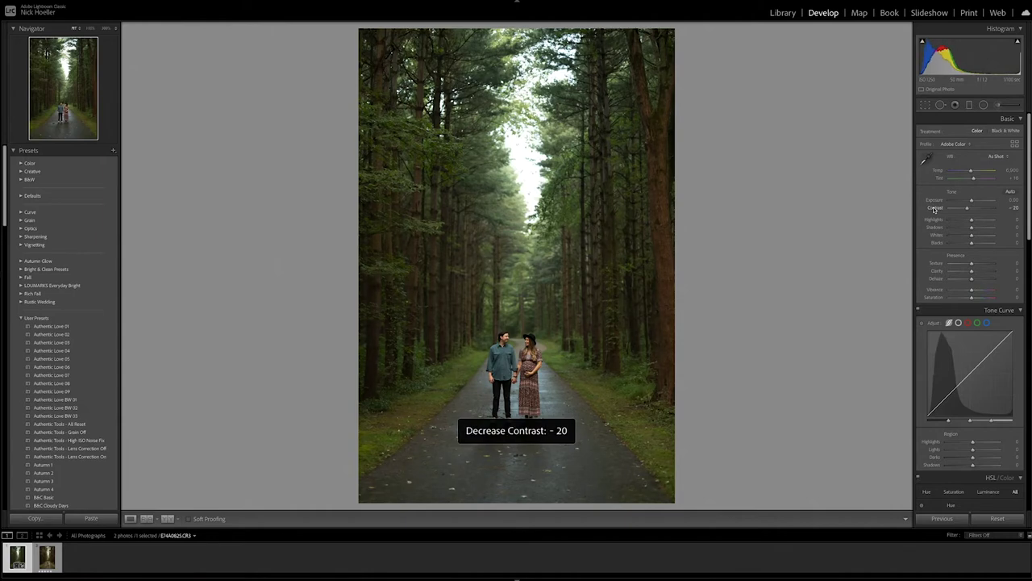
key("minus")
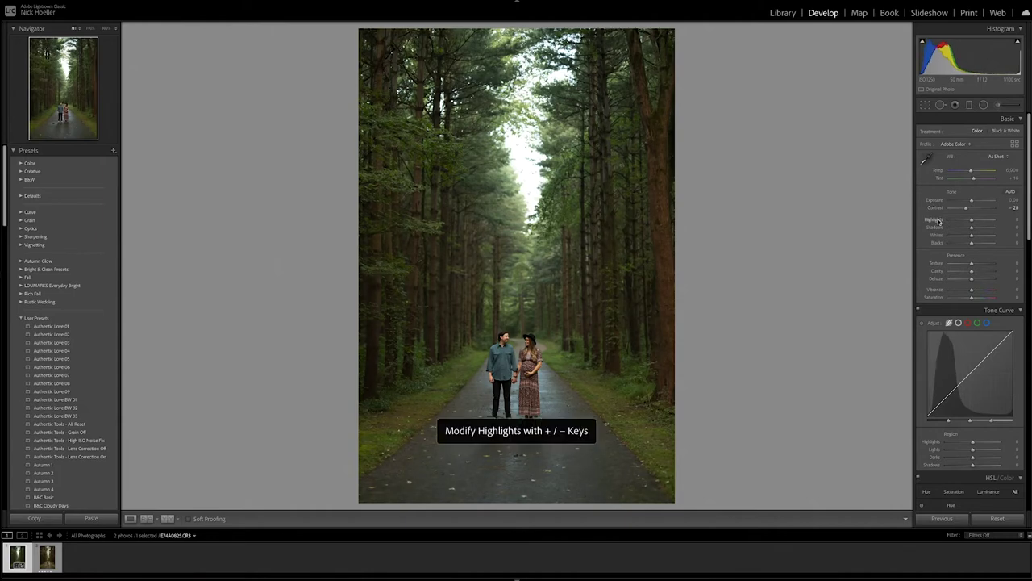
key("minus")
key("minus")
key("minus")
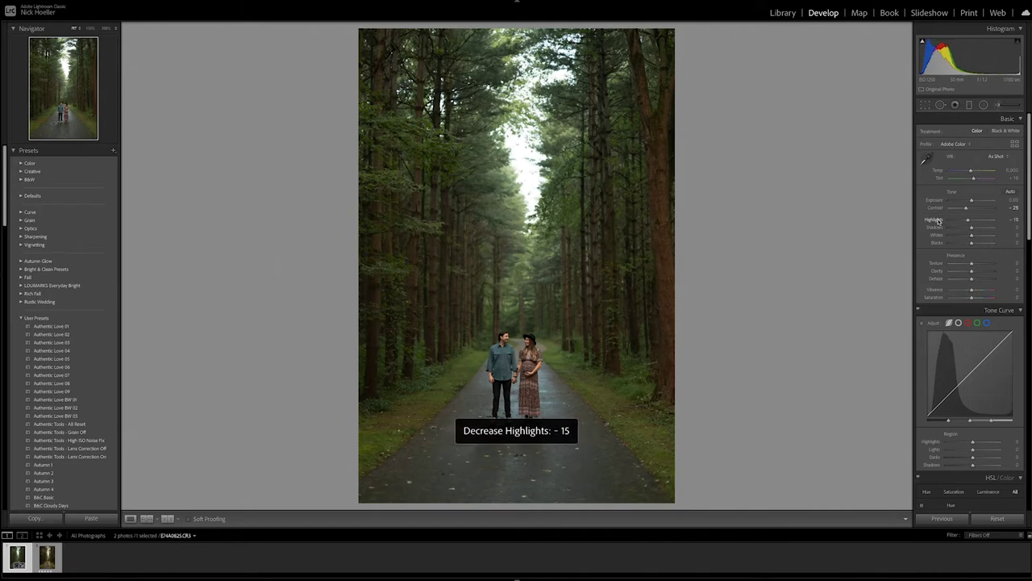
key("plus")
key("plus")
key("plus")
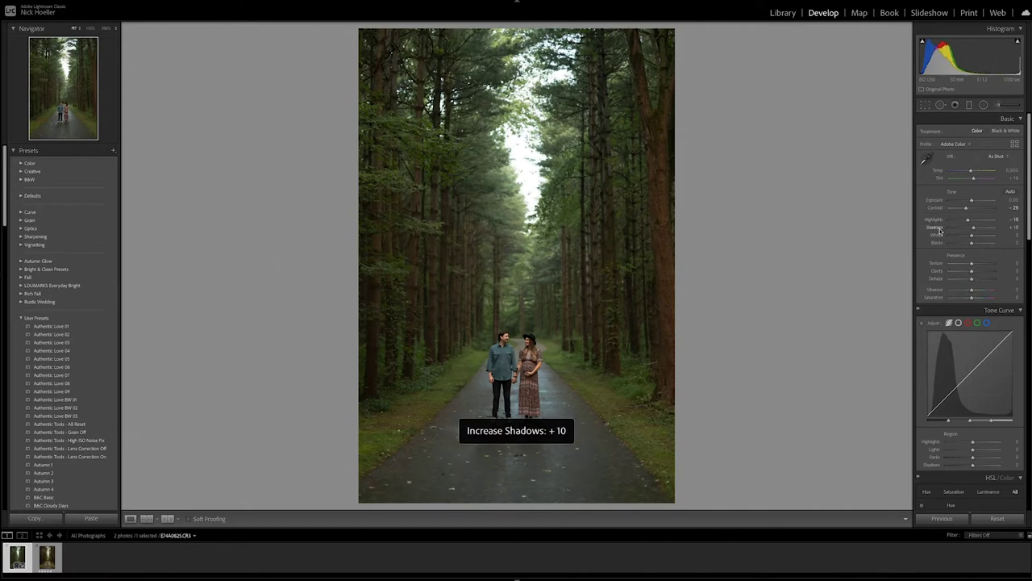
key("minus")
key("minus")
key("minus")
key("minus")
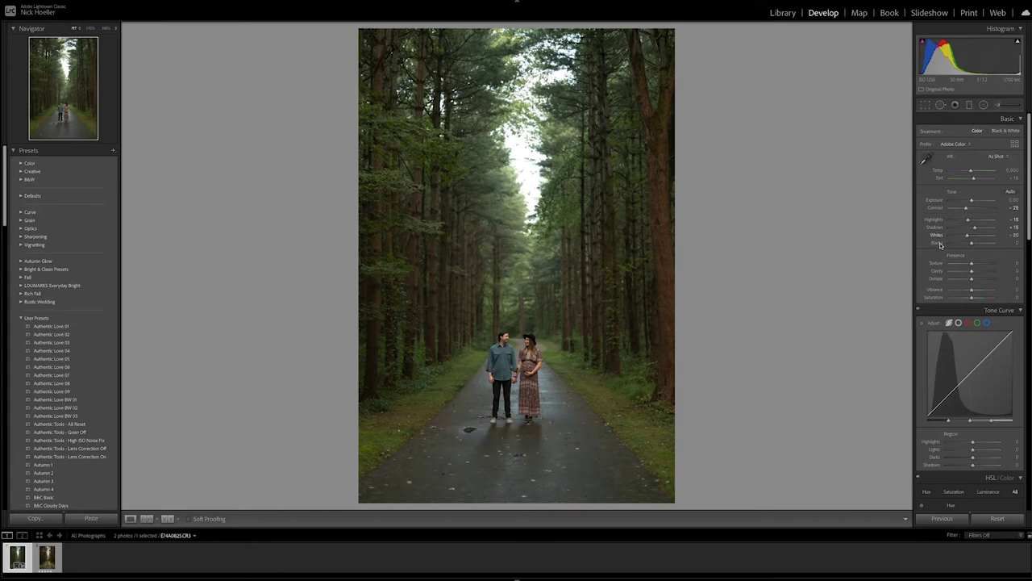
key("minus")
key("minus")
key("minus")
key("minus")
key("minus")
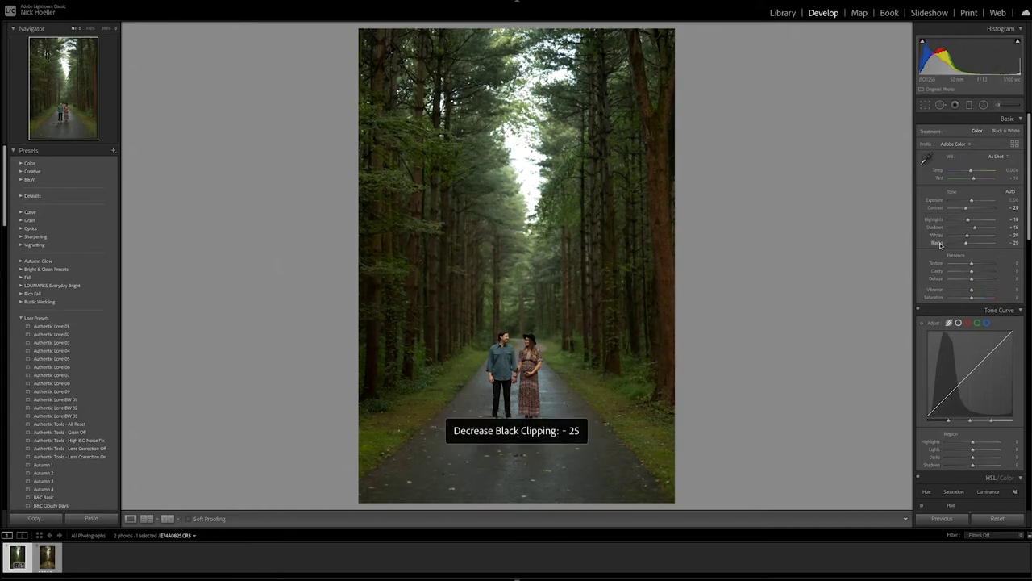
key("minus")
key("minus")
key("minus")
key("backslash")
key("backslash")
key("backslash")
key("backslash")
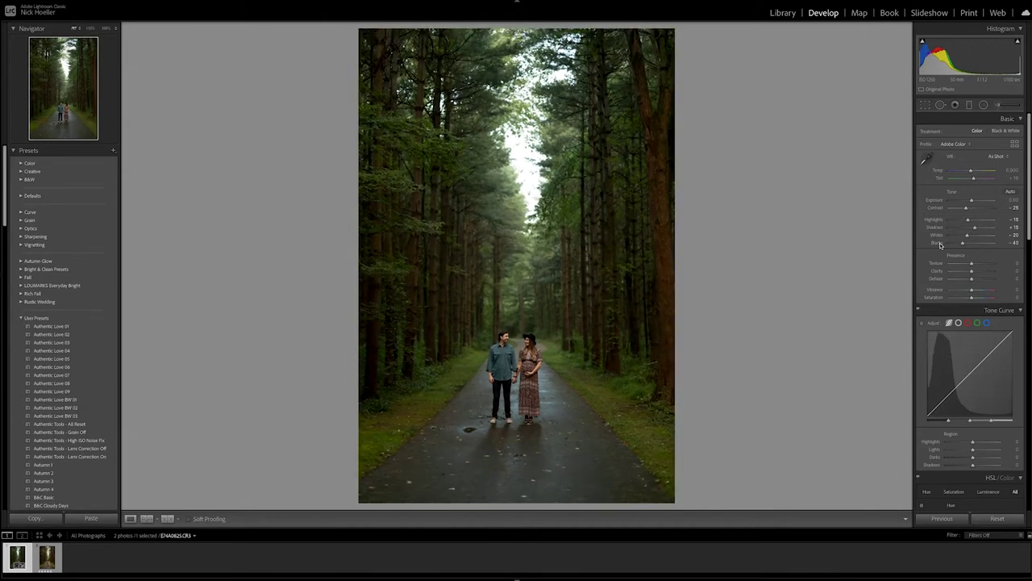
scroll(940, 242, "down", 1)
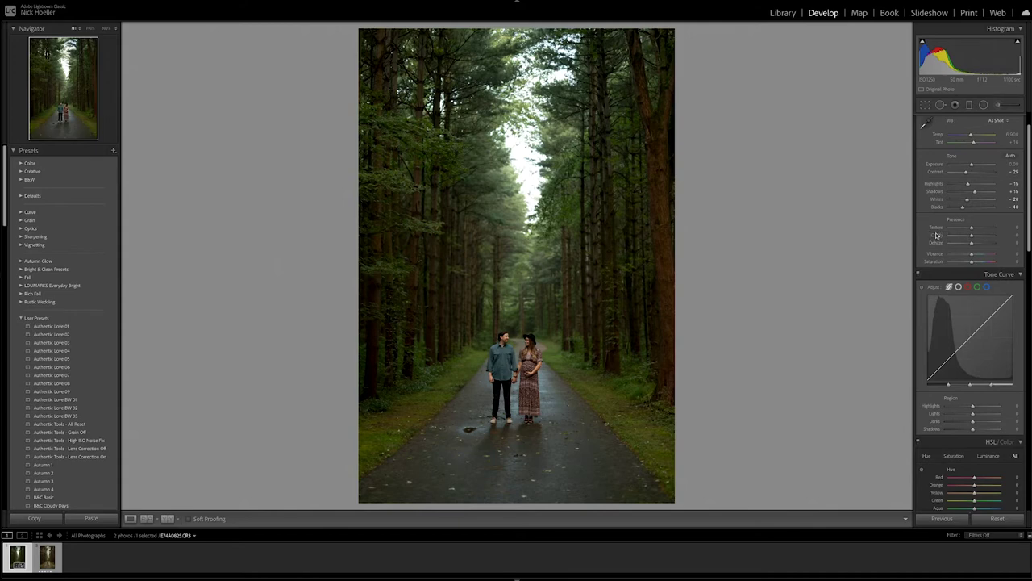
Set Clarity to +10 and lower both Vibrance and Saturation to -10
left_click(937, 235)
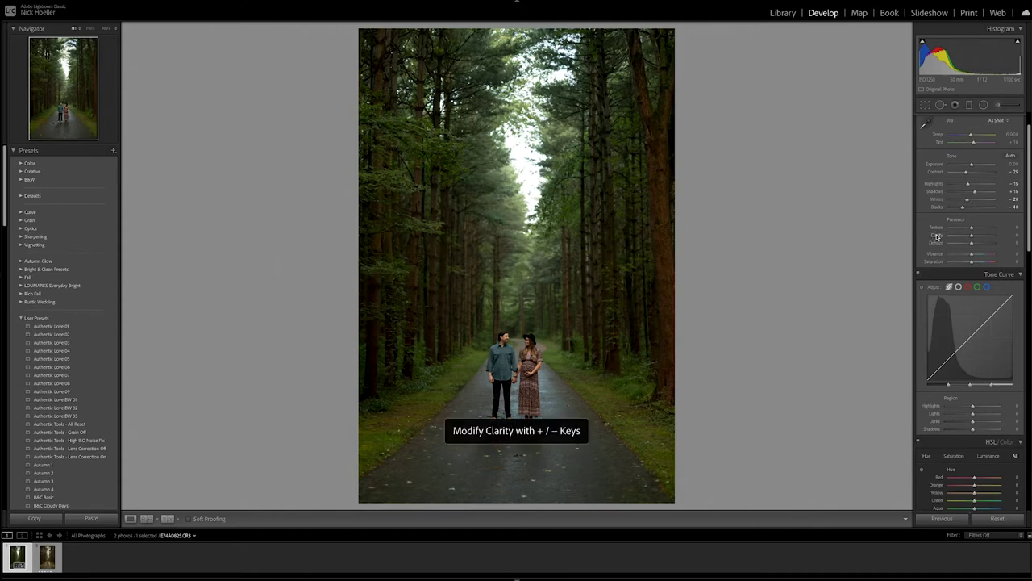
key("equal")
scroll(939, 233, "down", 1)
left_click(941, 226)
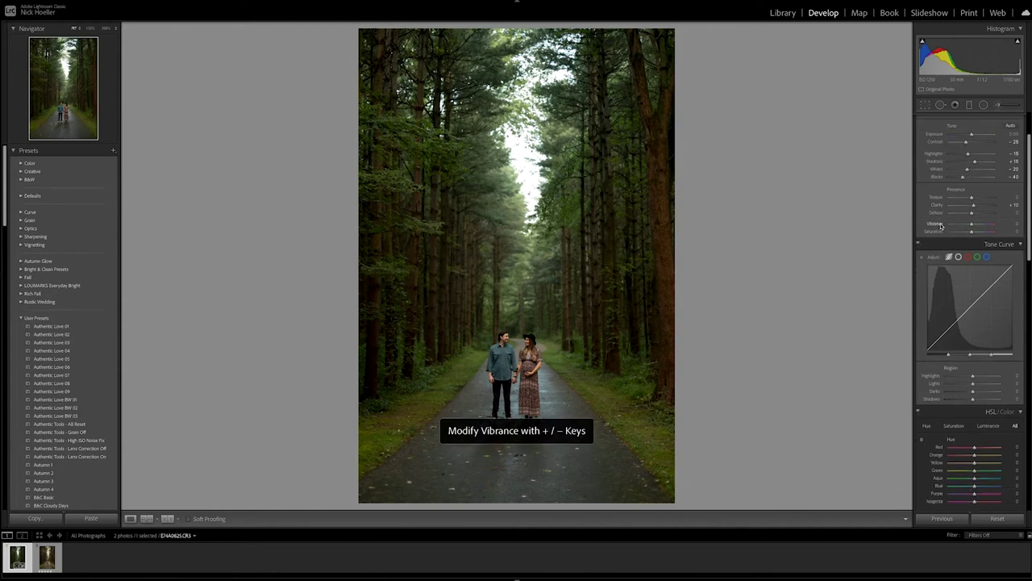
key("minus")
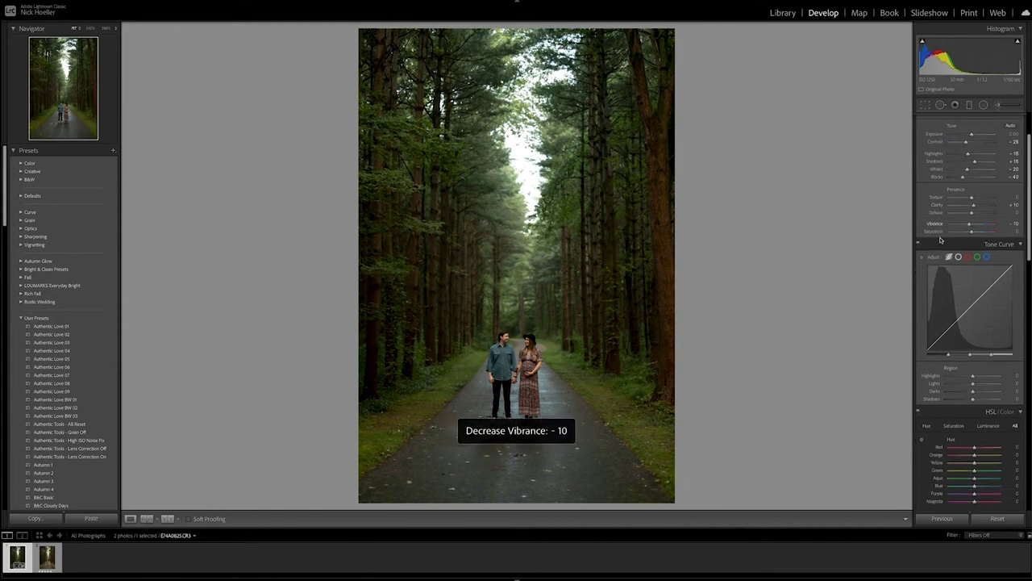
left_click(940, 234)
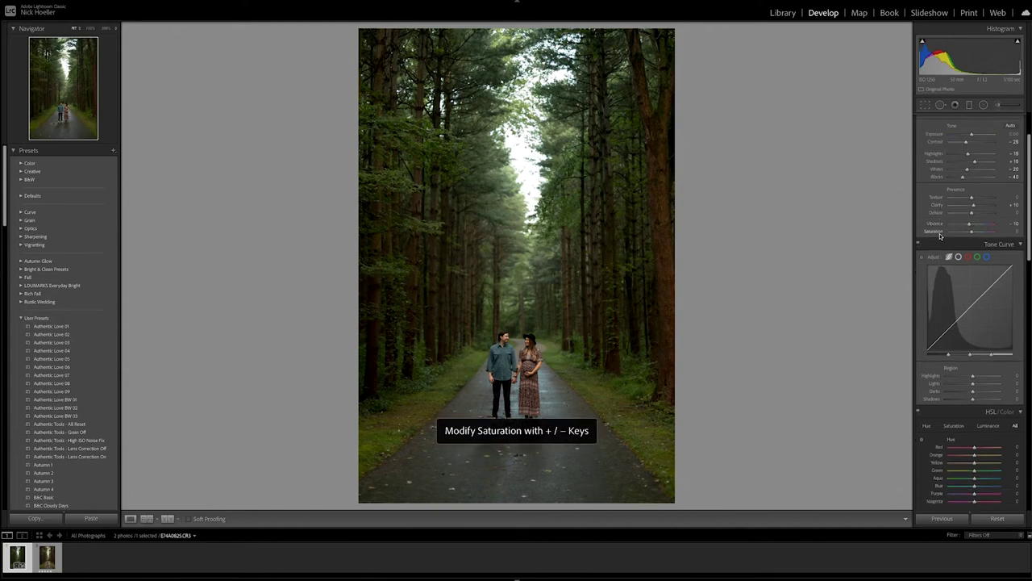
key("minus")
key("minus")
scroll(965, 280, "down", 3)
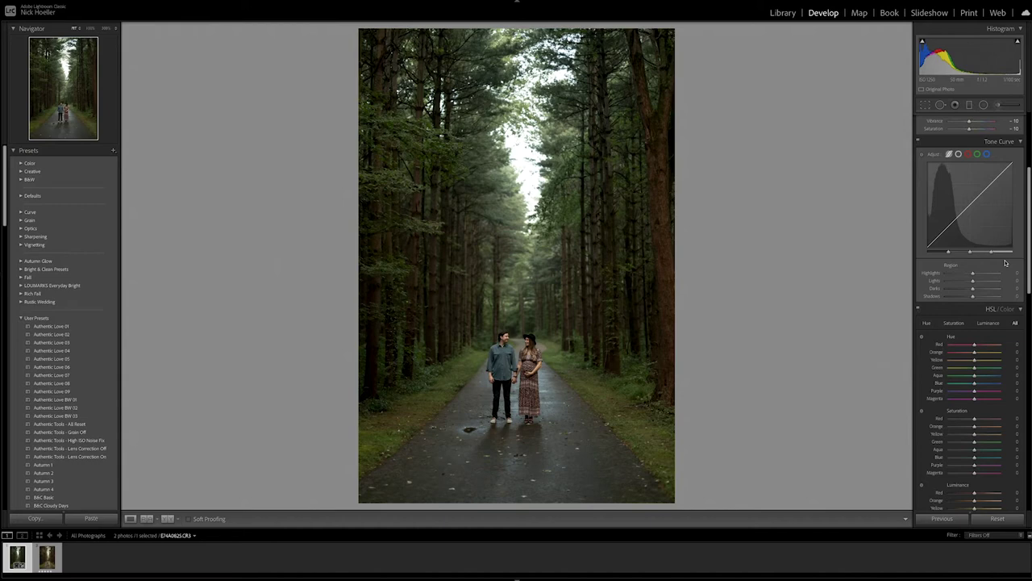
Set Tone Curve regions Highlights -20, Lights +15, Darks -10, Shadows +10, then compare with the original
scroll(1005, 263, "down", 1)
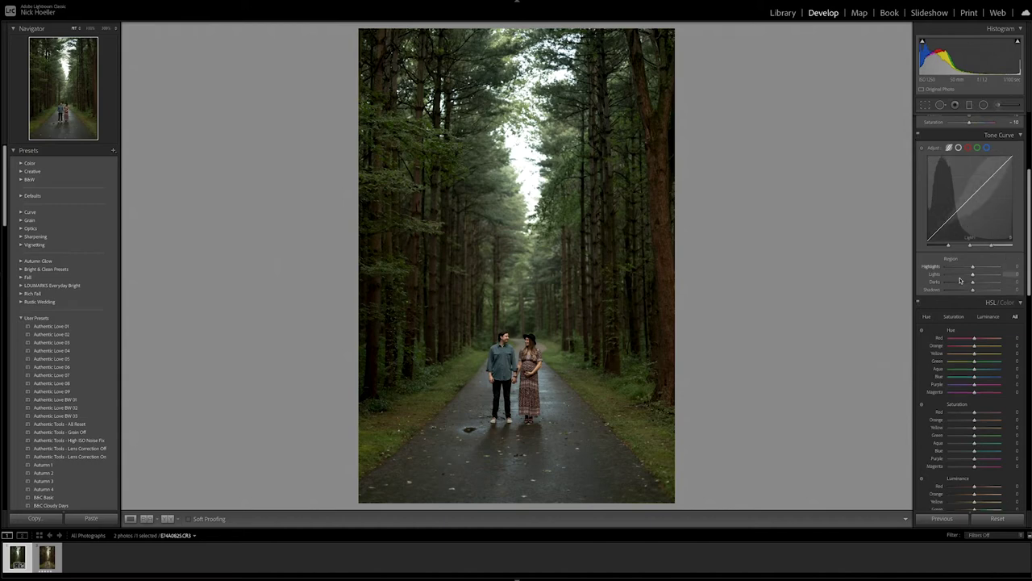
left_click(934, 267)
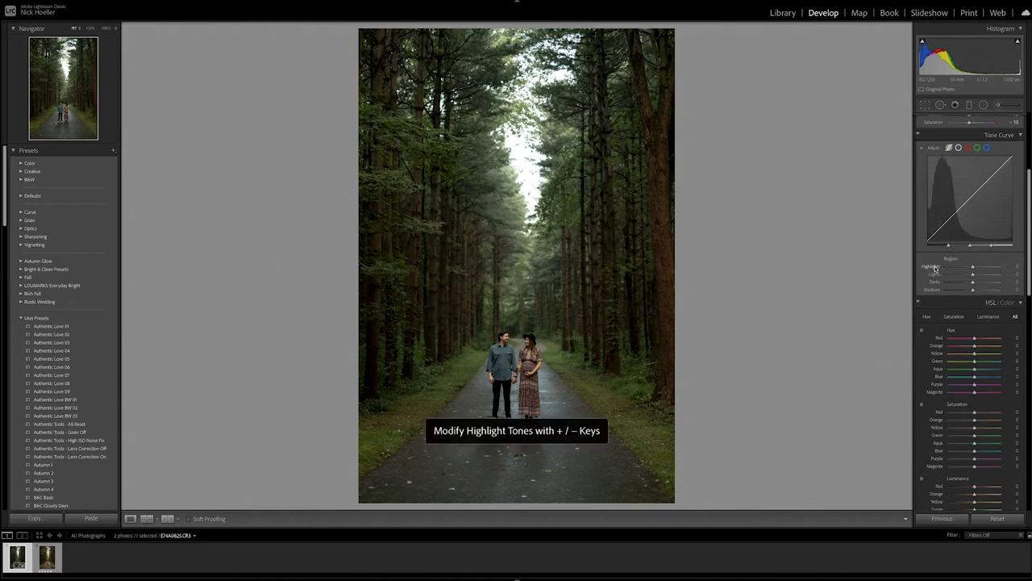
key("minus")
key("minus")
key("minus")
key("minus")
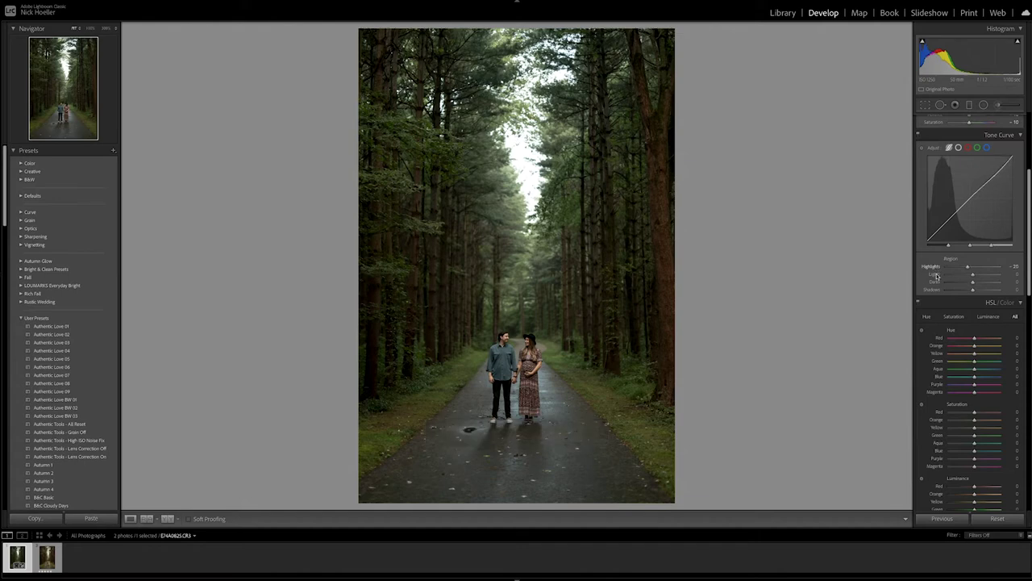
left_click(936, 275)
key("plus")
key("plus")
key("plus")
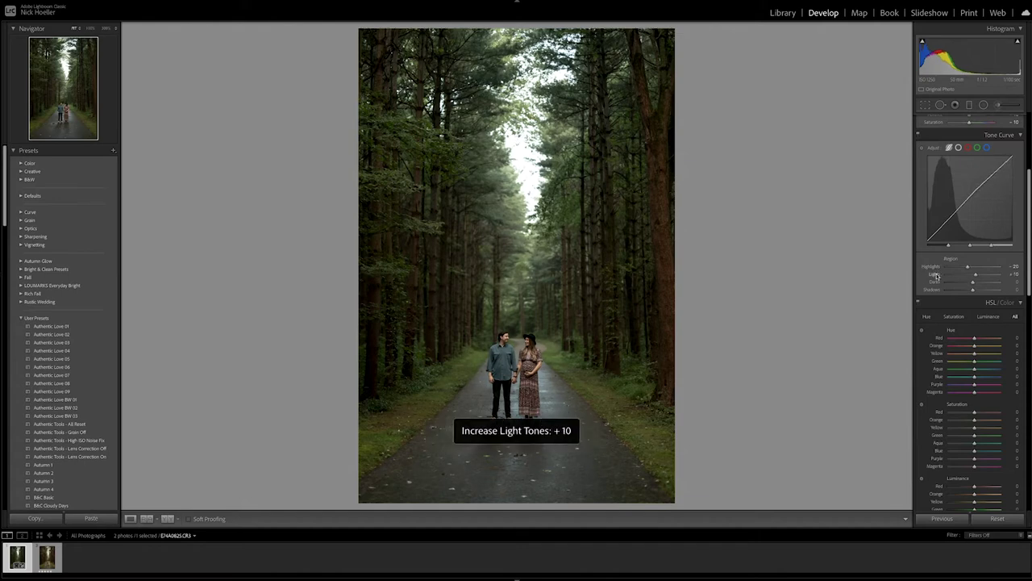
left_click(936, 282)
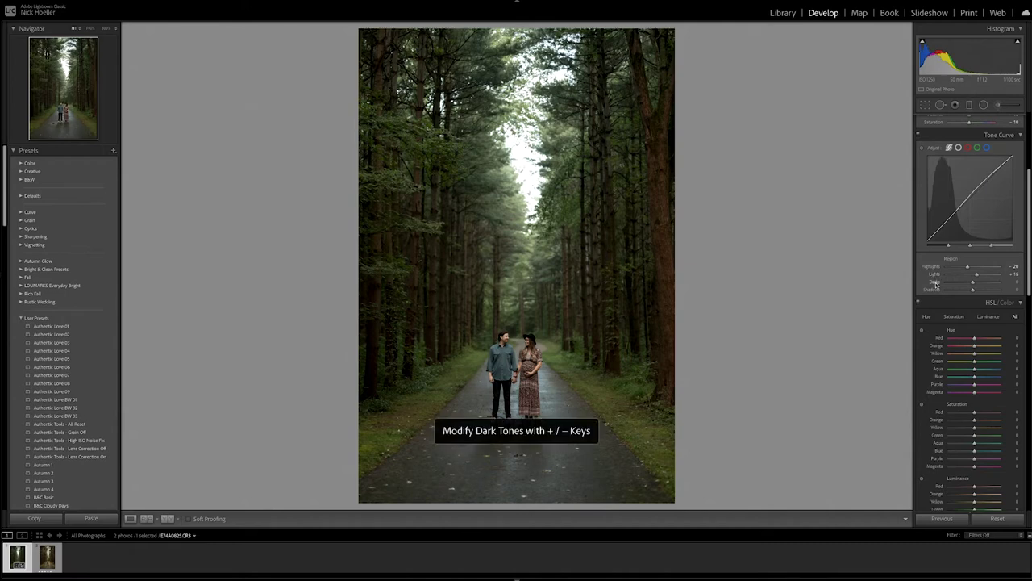
key("minus")
key("minus")
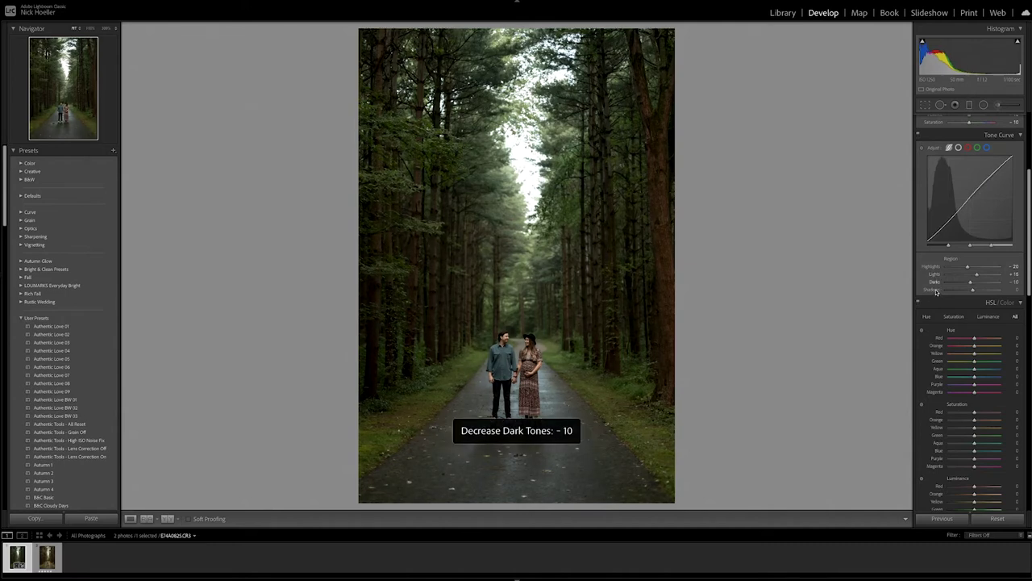
left_click(936, 290)
key("plus")
key("plus")
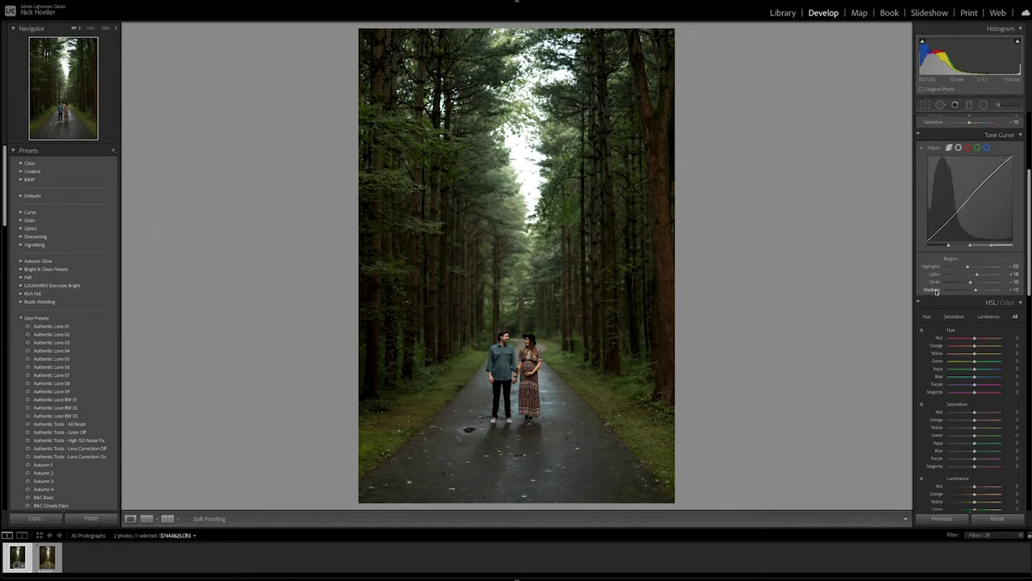
key("backslash")
key("backslash")
key("backslash")
key("backslash")
Shift HSL hues: Aqua +10, Blue -10, Purple -10, Magenta -5
scroll(936, 292, "down", 3)
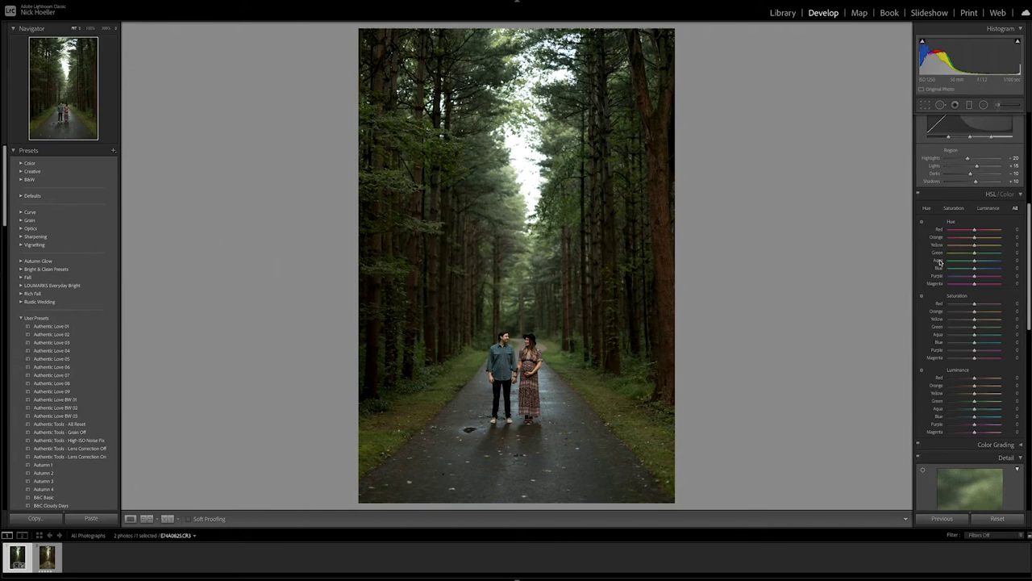
left_click(939, 261)
key("plus")
key("plus")
left_click(939, 270)
key("minus")
key("minus")
left_click(936, 278)
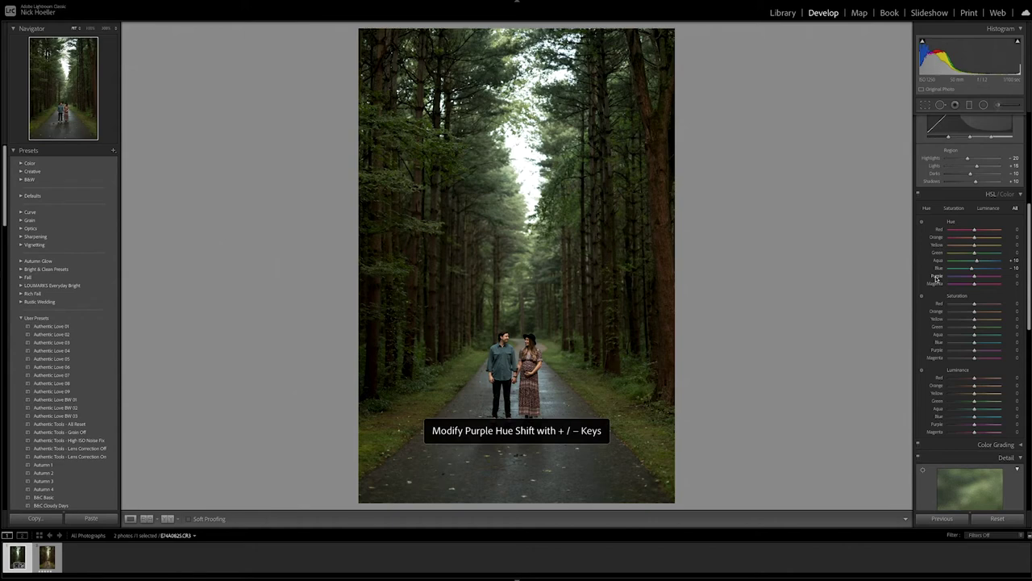
key("minus")
key("minus")
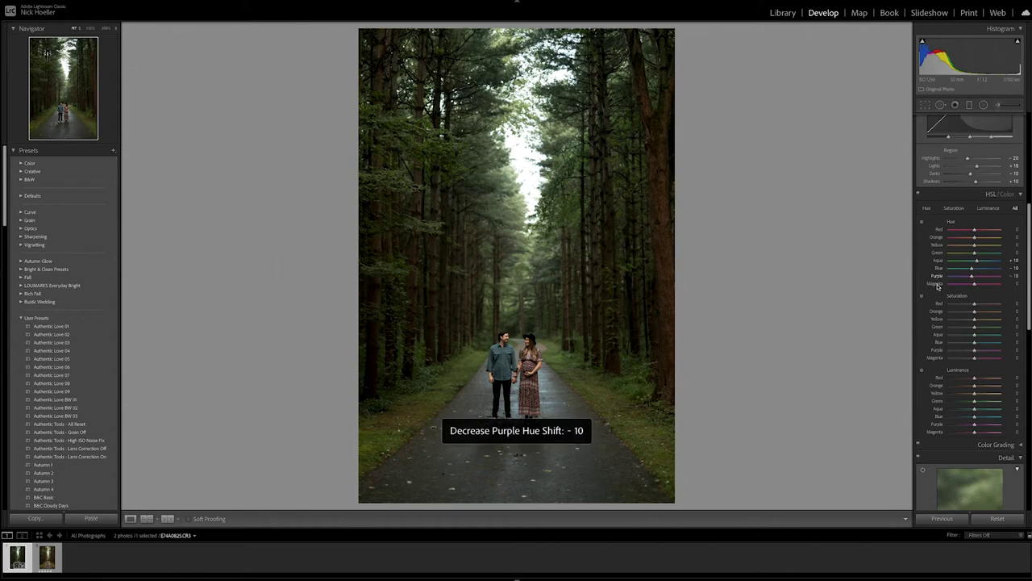
key("minus")
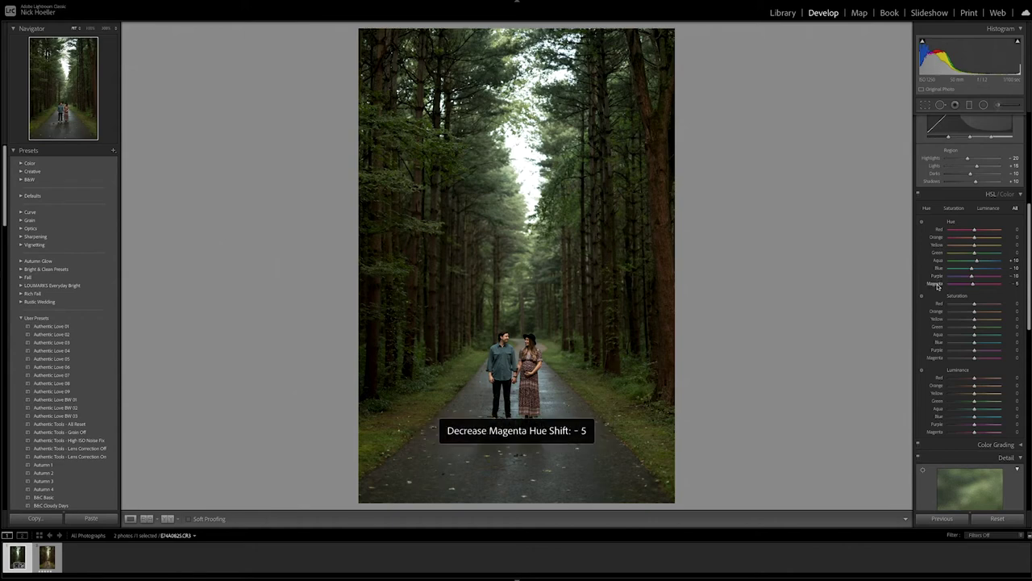
Lower saturation of Red to -25, Orange -5, Yellow -20 and Green -50
scroll(962, 246, "down", 2)
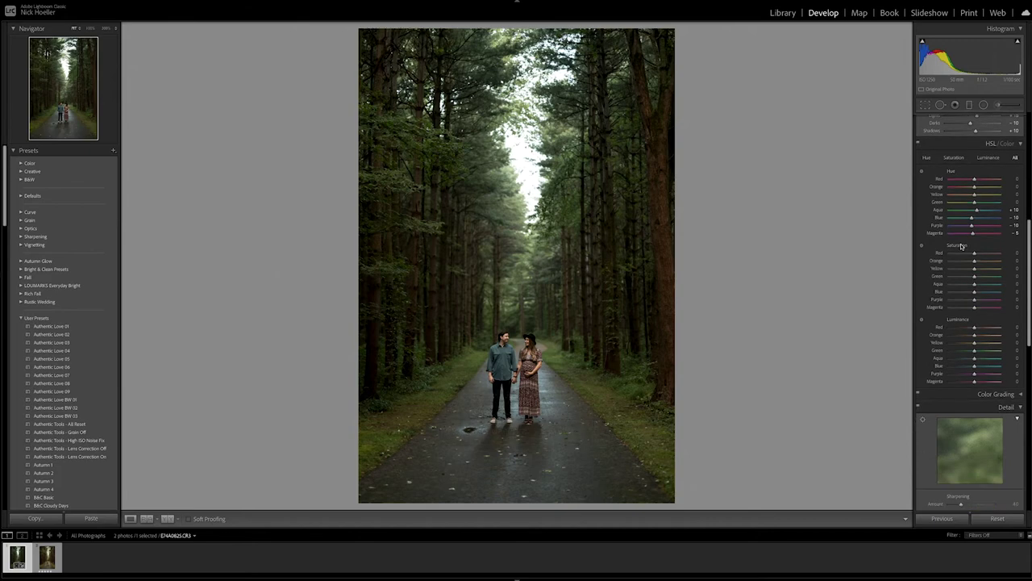
left_click(939, 254)
key("minus")
key("minus")
key("minus")
key("minus")
key("minus")
left_click(939, 261)
key("minus")
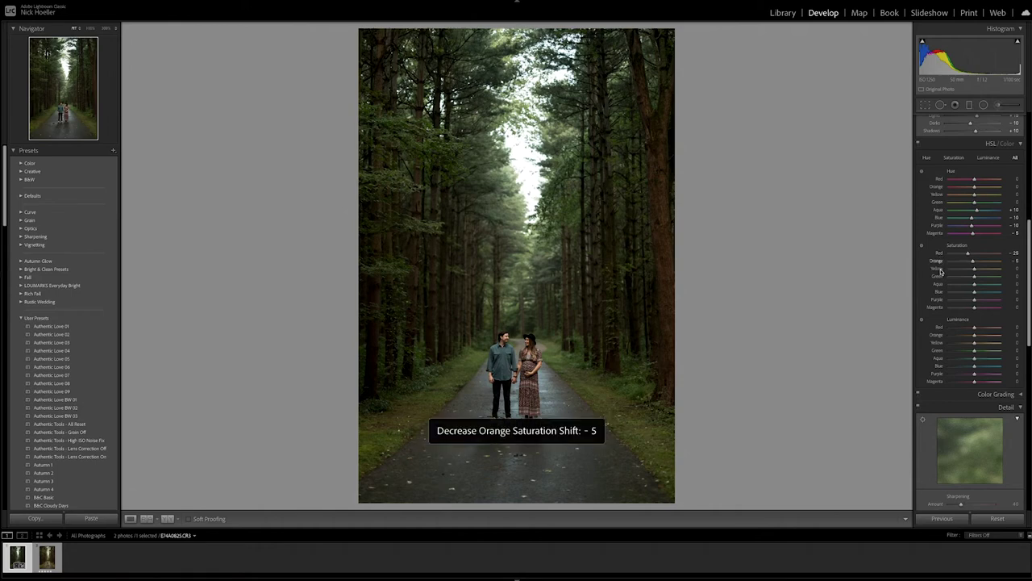
left_click(939, 269)
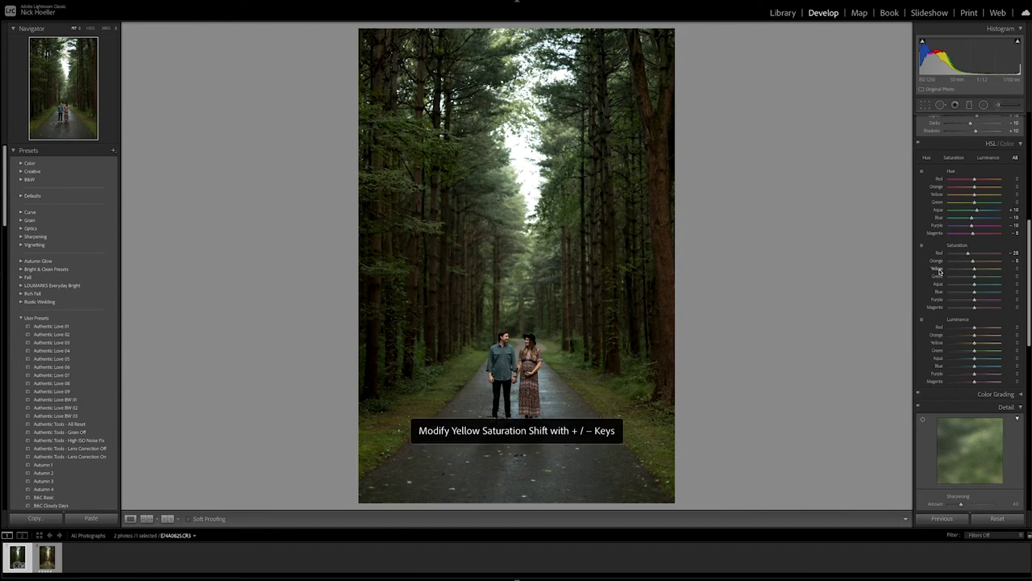
key("minus")
key("minus")
key("minus")
key("minus")
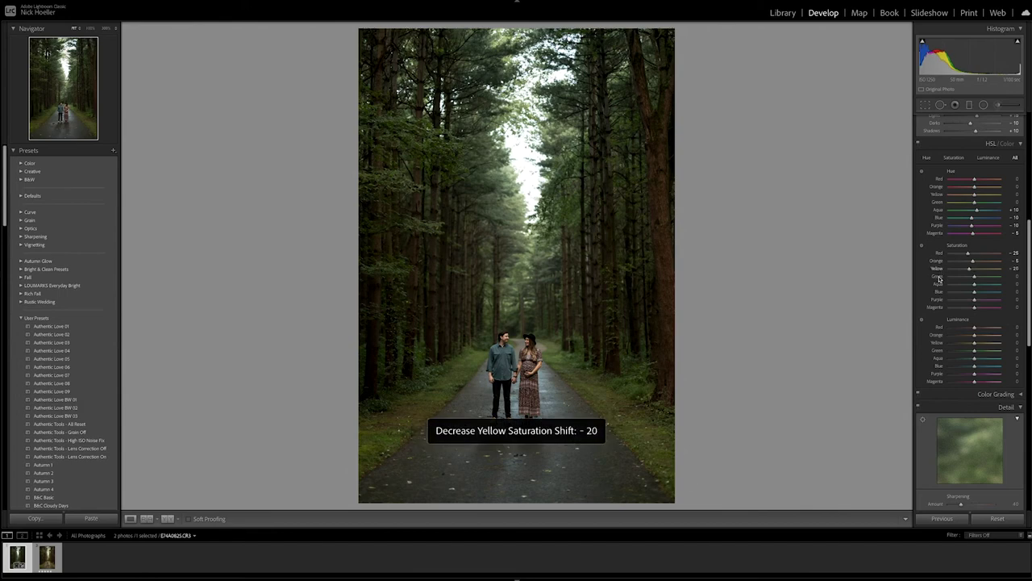
left_click(939, 276)
key("minus")
key("minus")
key("minus")
key("minus")
key("minus")
key("minus")
key("minus")
key("minus")
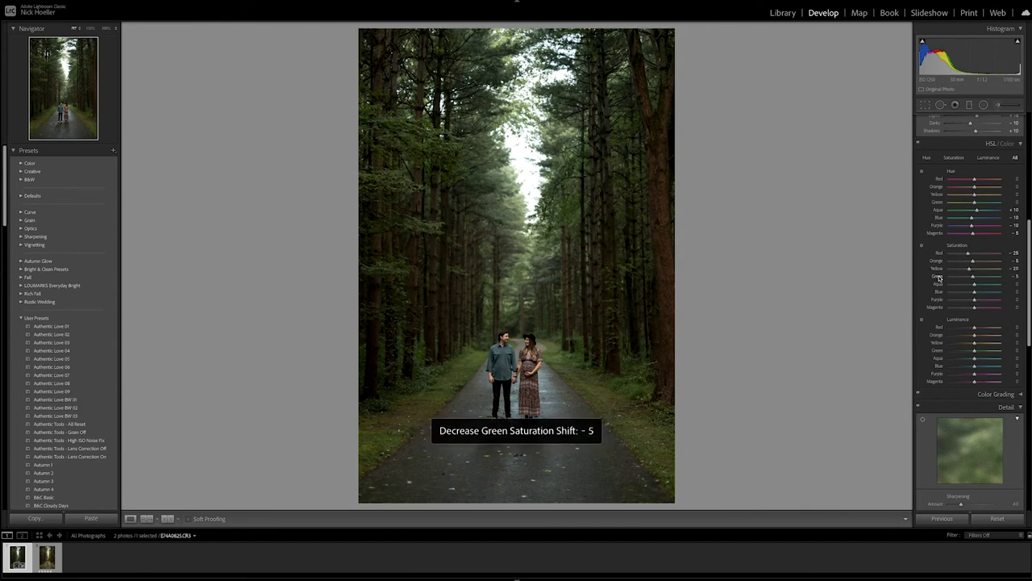
key("minus")
key("minus")
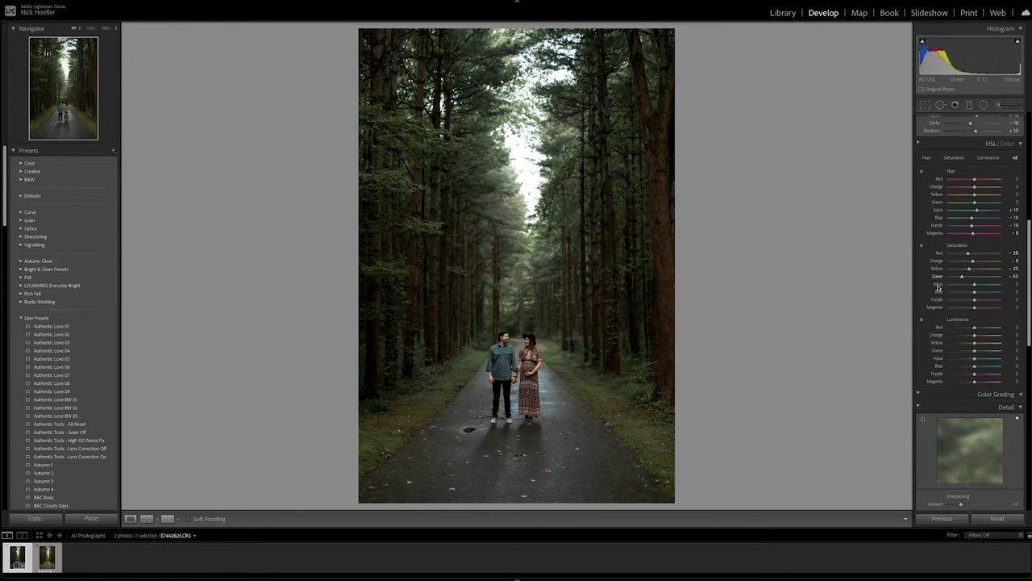
Lower saturation of Aqua to -60, Blue -25, Purple -45 and Magenta -30
left_click(939, 286)
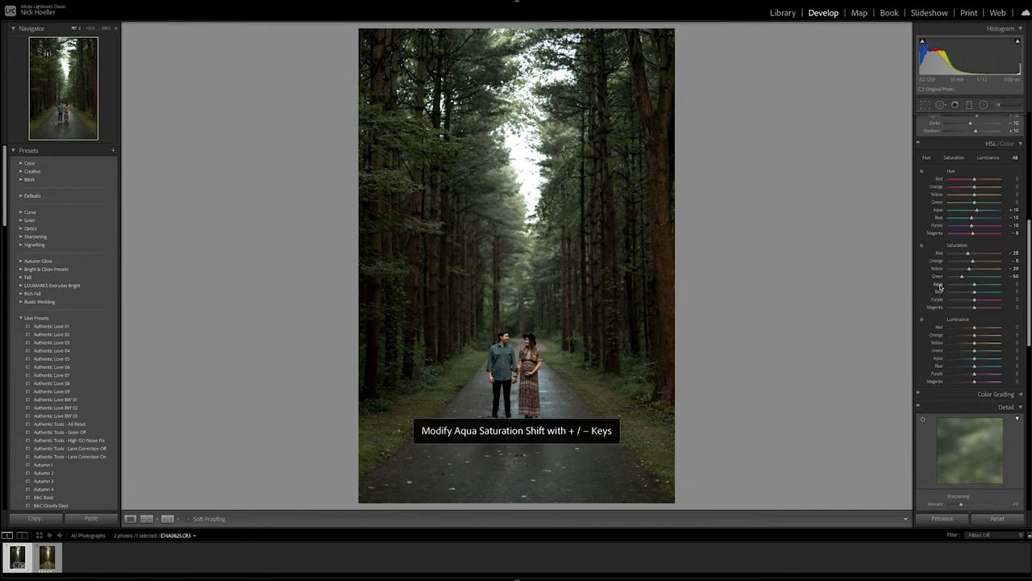
key("minus")
key("minus")
key("minus")
key("minus")
key("minus")
key("minus")
key("minus")
key("minus")
key("minus")
key("minus")
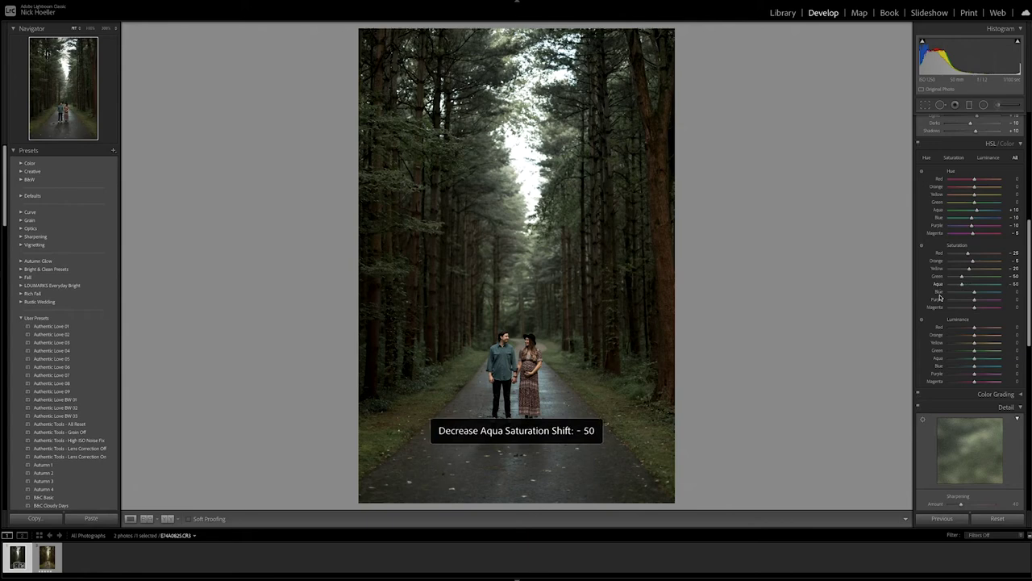
left_click(939, 293)
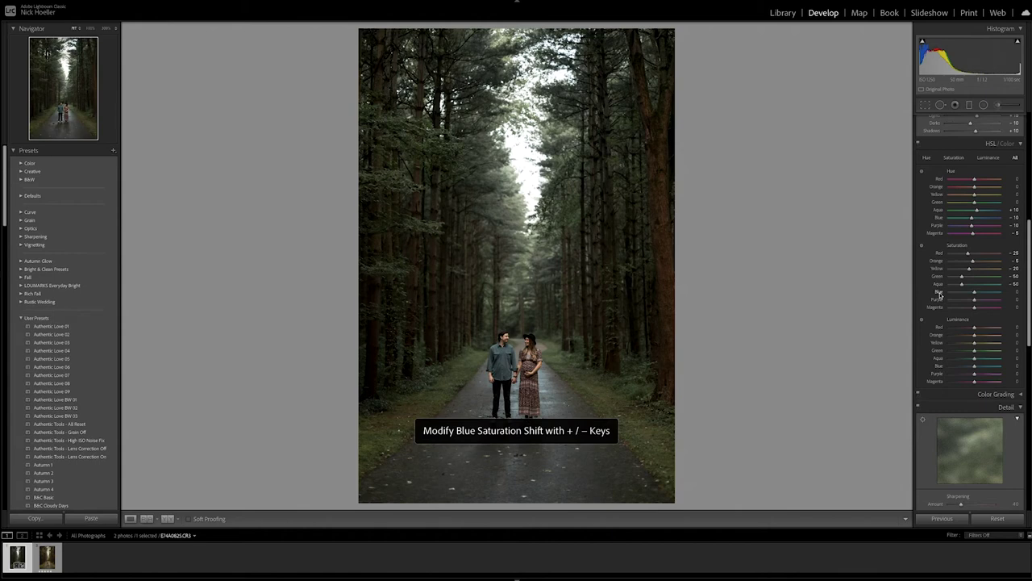
key("minus")
key("minus")
key("minus")
key("minus")
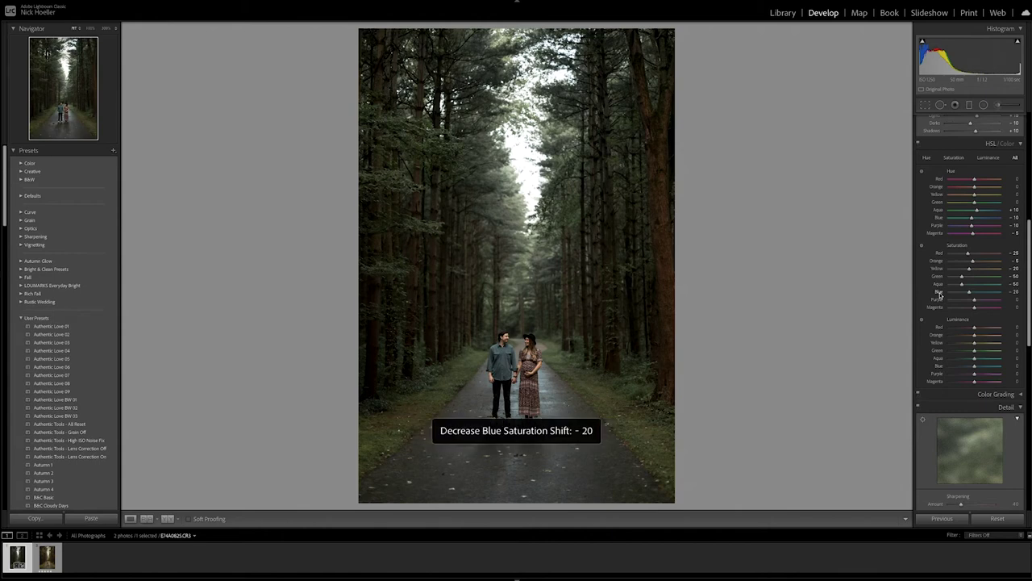
key("minus")
left_click(939, 301)
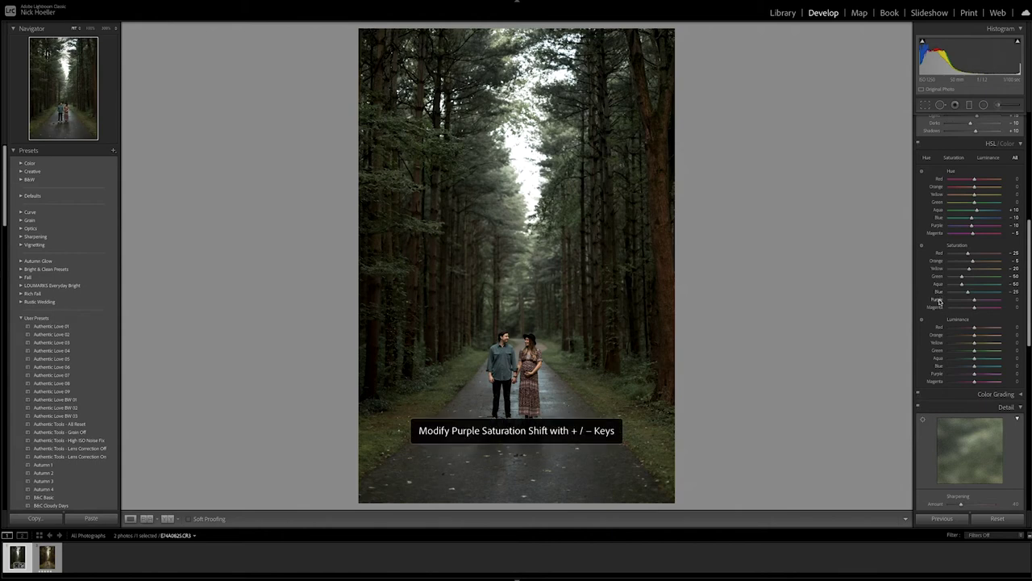
key("minus")
key("minus")
key("minus")
key("minus")
key("minus")
key("minus")
key("minus")
key("minus")
key("minus")
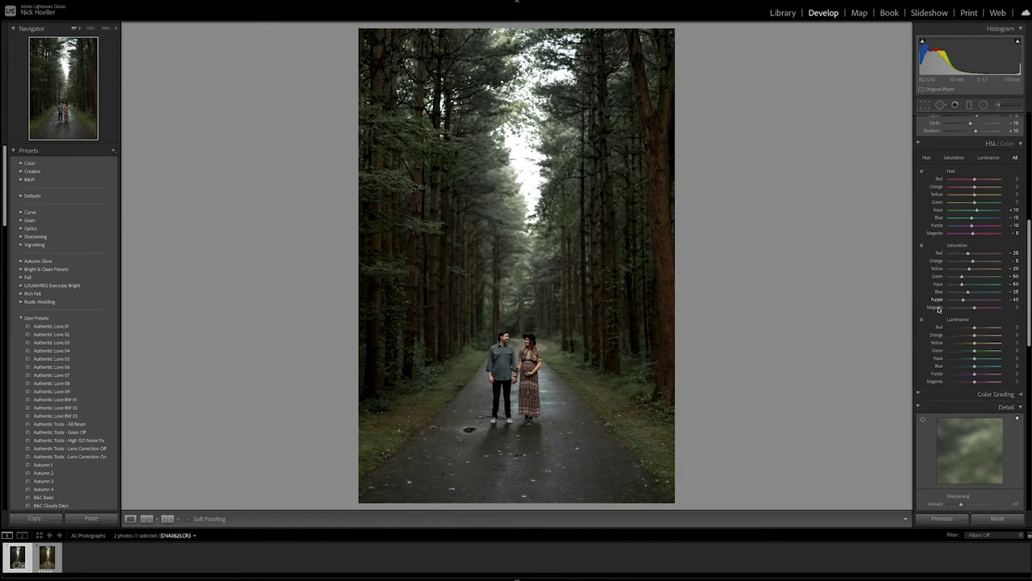
left_click(938, 309)
key("minus")
key("minus")
key("minus")
key("minus")
key("minus")
key("minus")
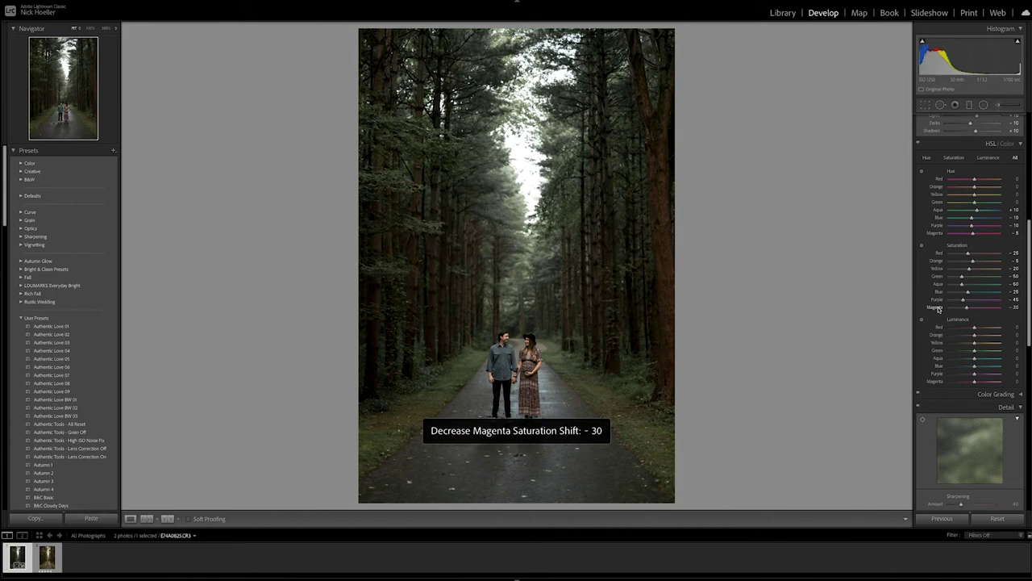
scroll(936, 309, "down", 2)
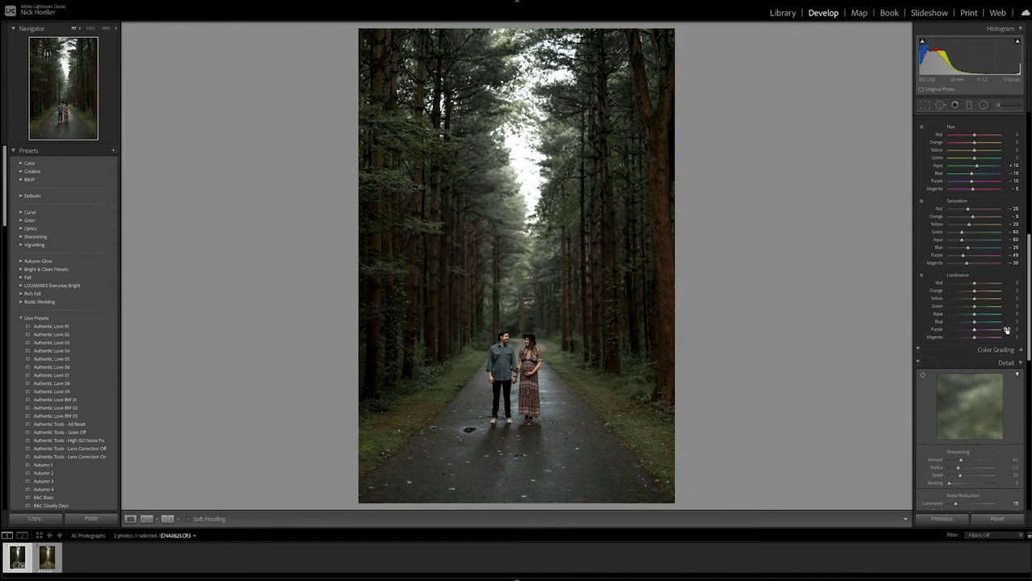
Set luminance of Red -5, Orange -20, Yellow +25 and Green -10
left_click(938, 284)
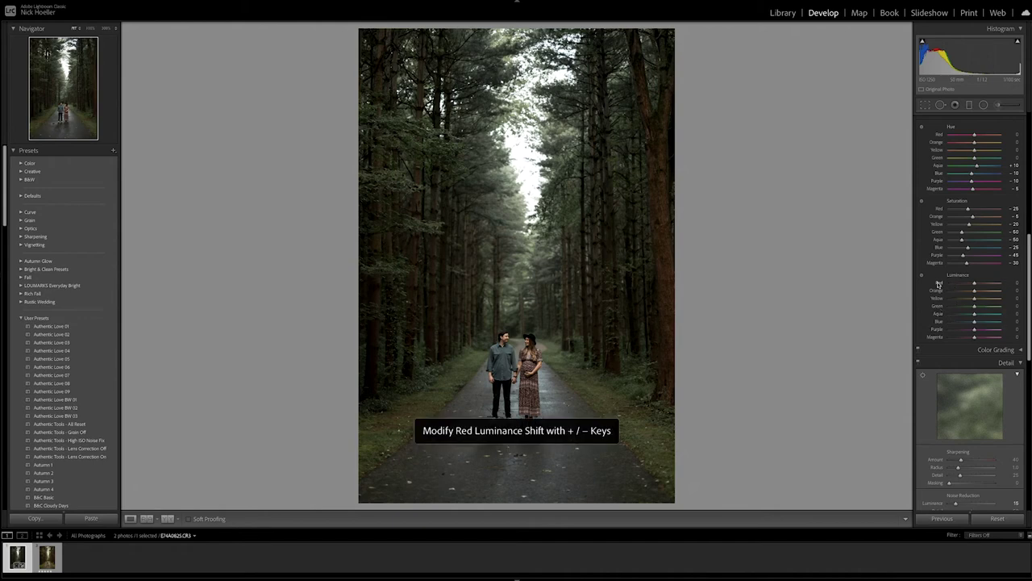
key("minus")
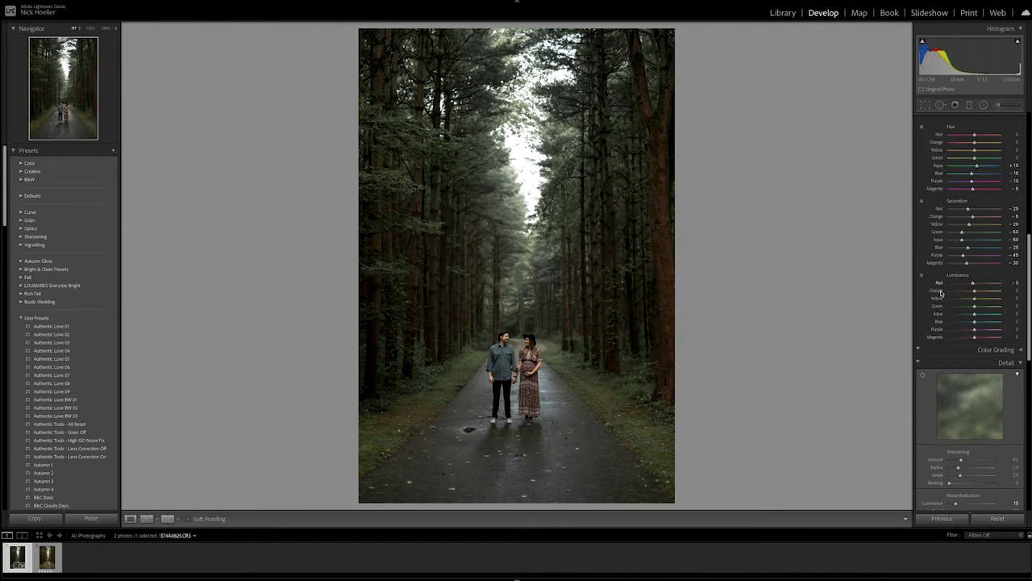
left_click(941, 293)
key("minus")
key("minus")
key("minus")
key("minus")
key("minus")
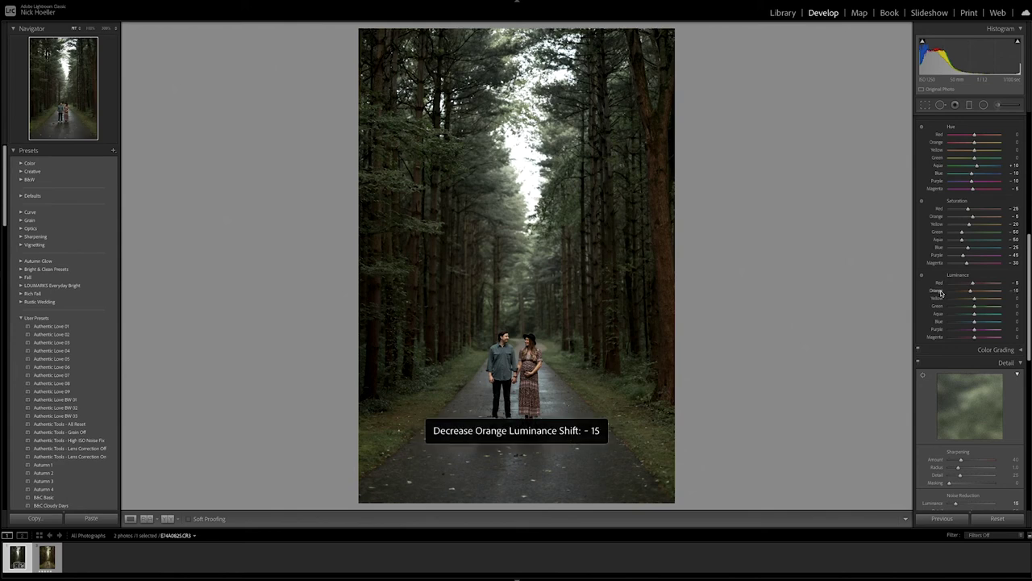
key("plus")
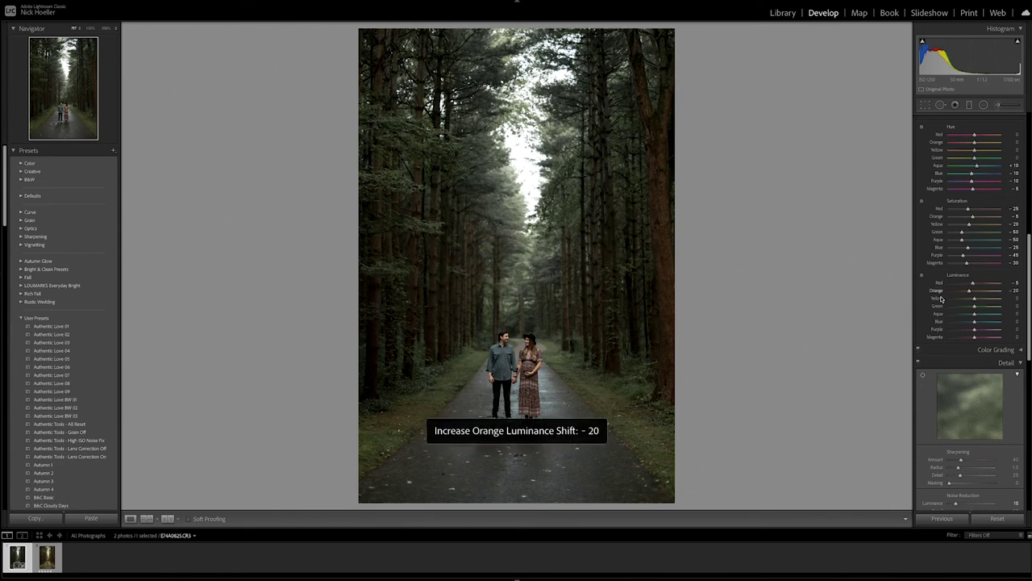
left_click(940, 299)
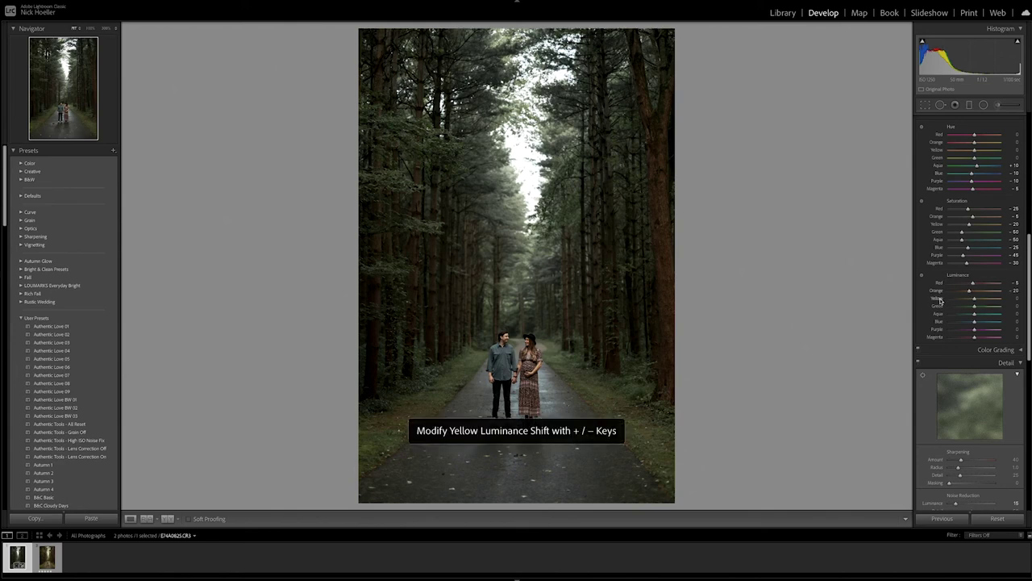
key("plus")
key("plus")
key("plus")
key("plus")
key("plus")
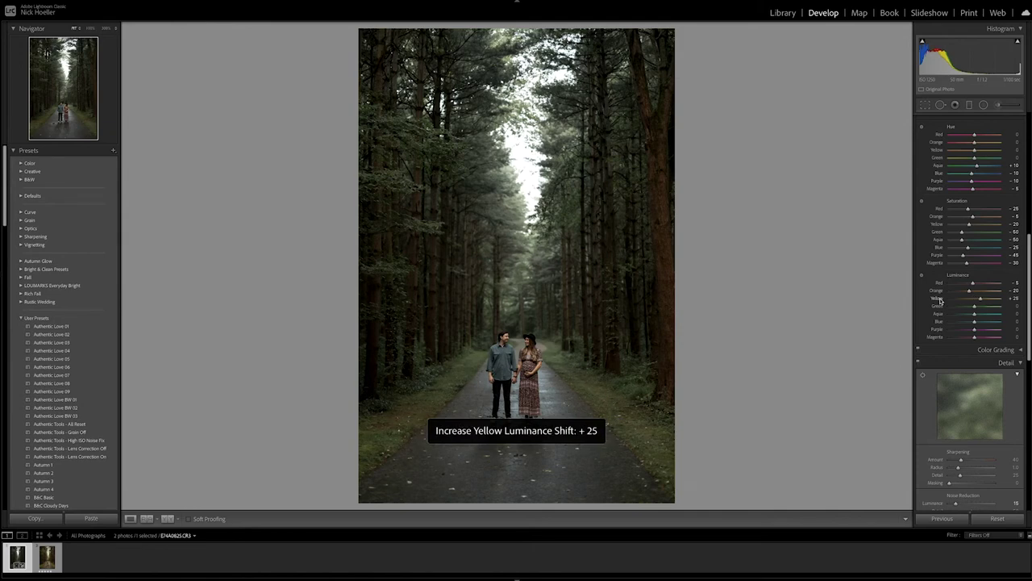
left_click(938, 306)
key("minus")
key("minus")
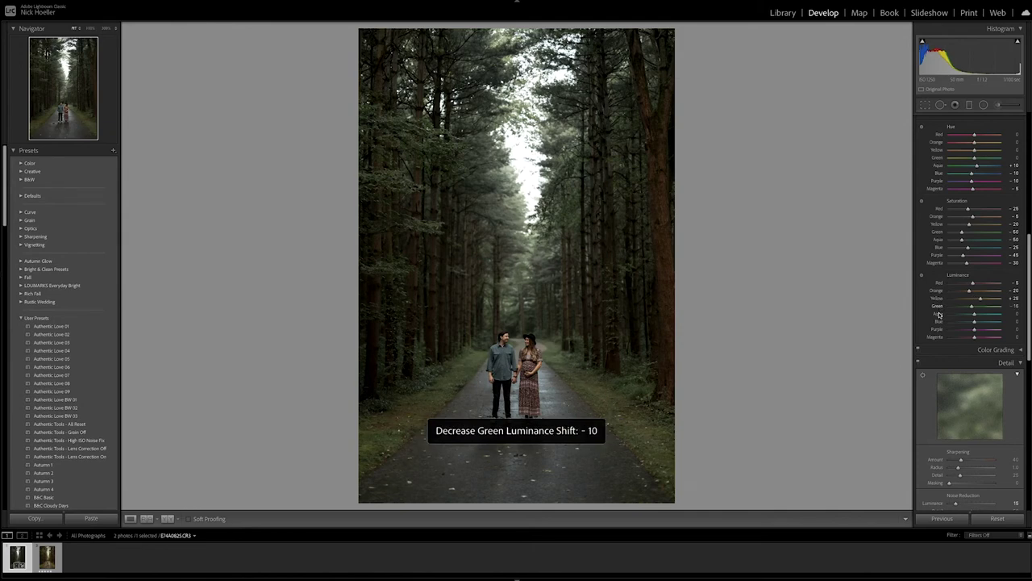
Set luminance of Aqua +20, Blue -10, Purple +30 and Magenta +10
left_click(939, 315)
key("plus")
key("plus")
key("plus")
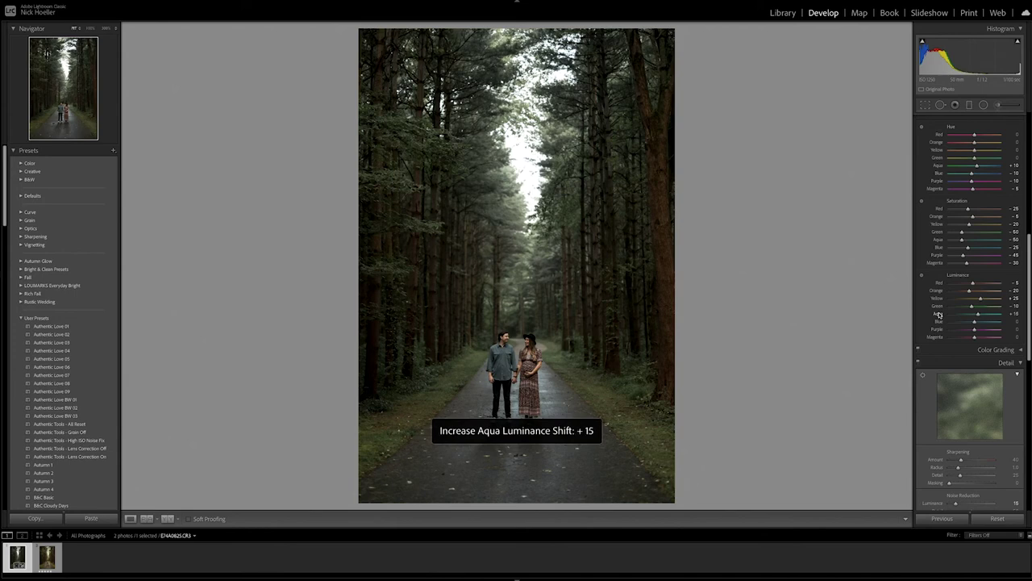
key("plus")
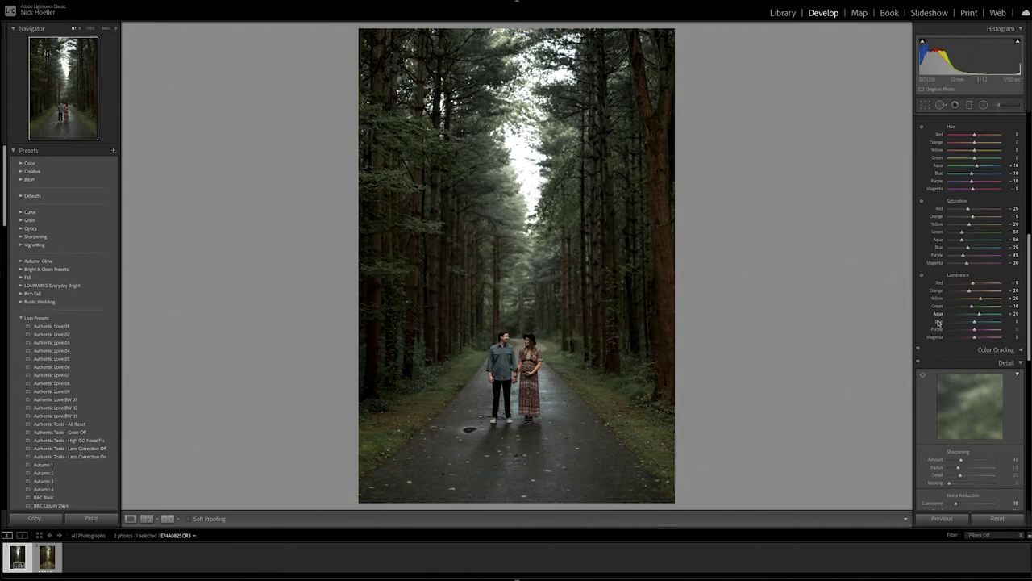
left_click(938, 322)
key("minus")
key("minus")
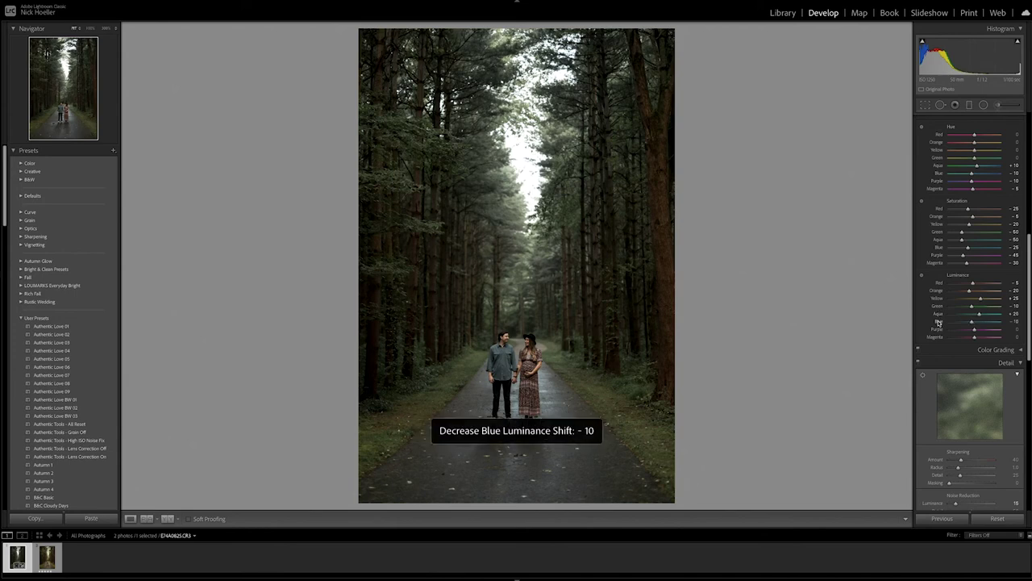
scroll(939, 319, "down", 1)
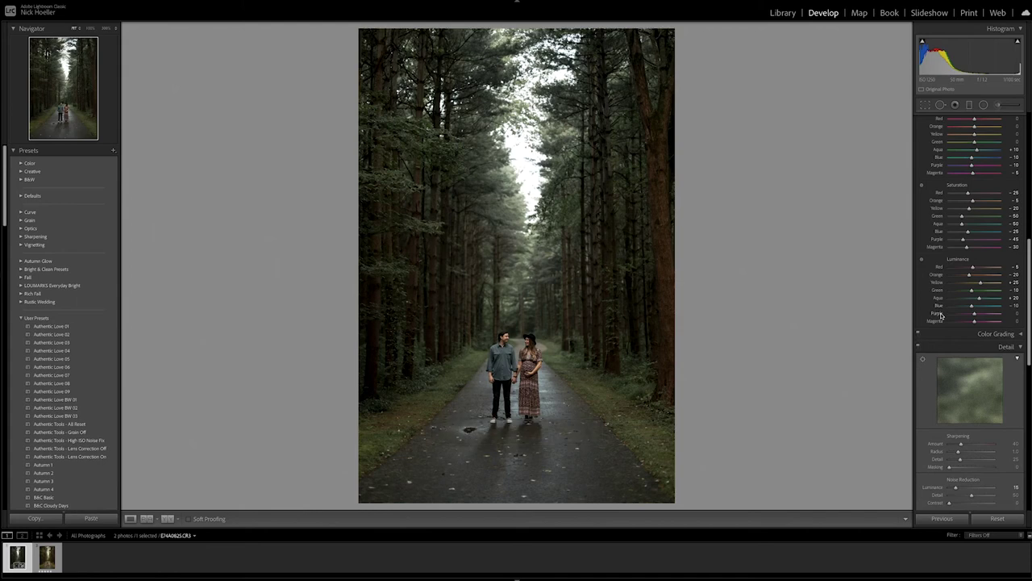
left_click(940, 315)
key("plus")
key("plus")
key("plus")
key("plus")
key("plus")
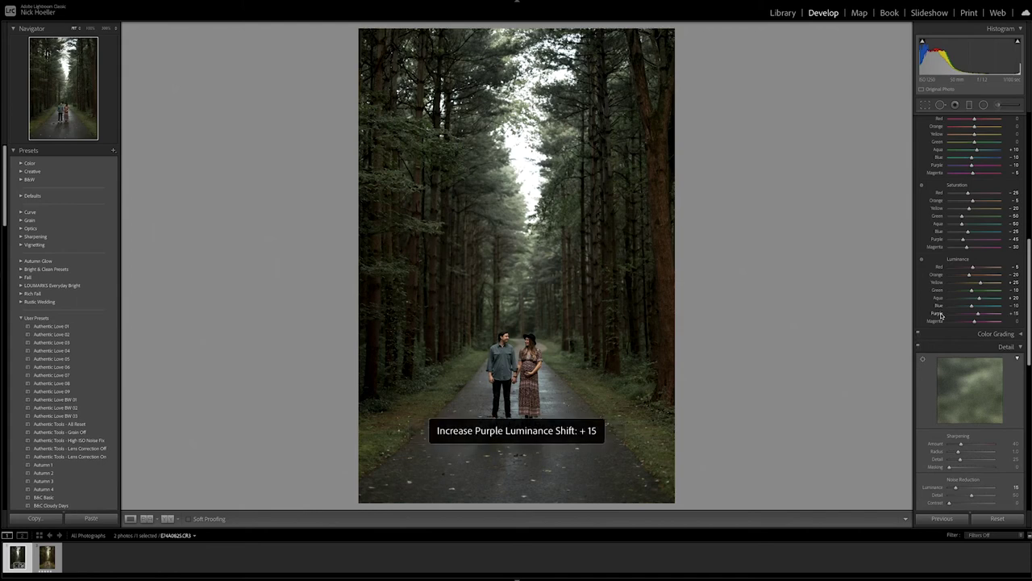
key("plus")
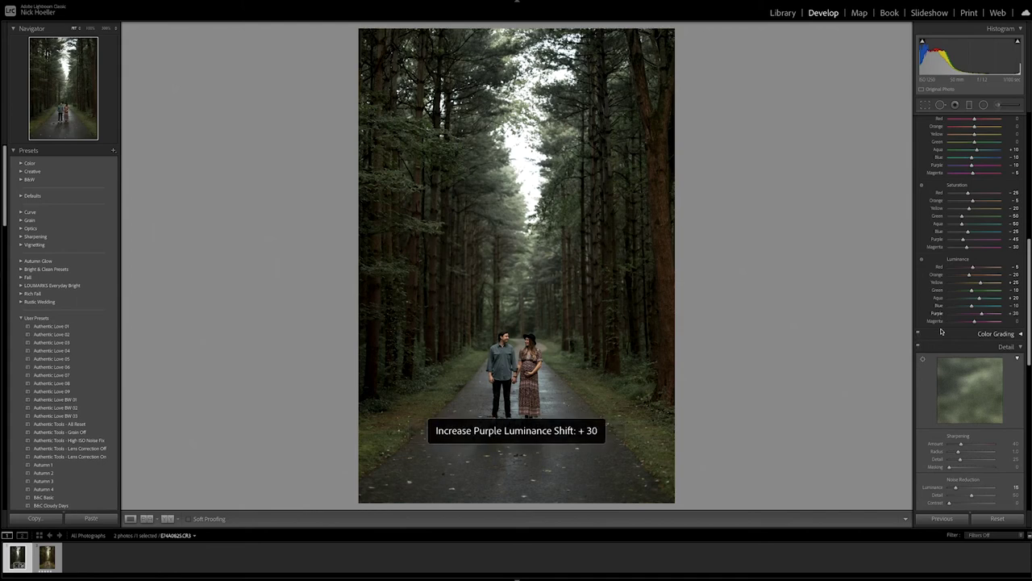
left_click(938, 321)
key("plus")
key("plus")
key("plus")
key("plus")
key("plus")
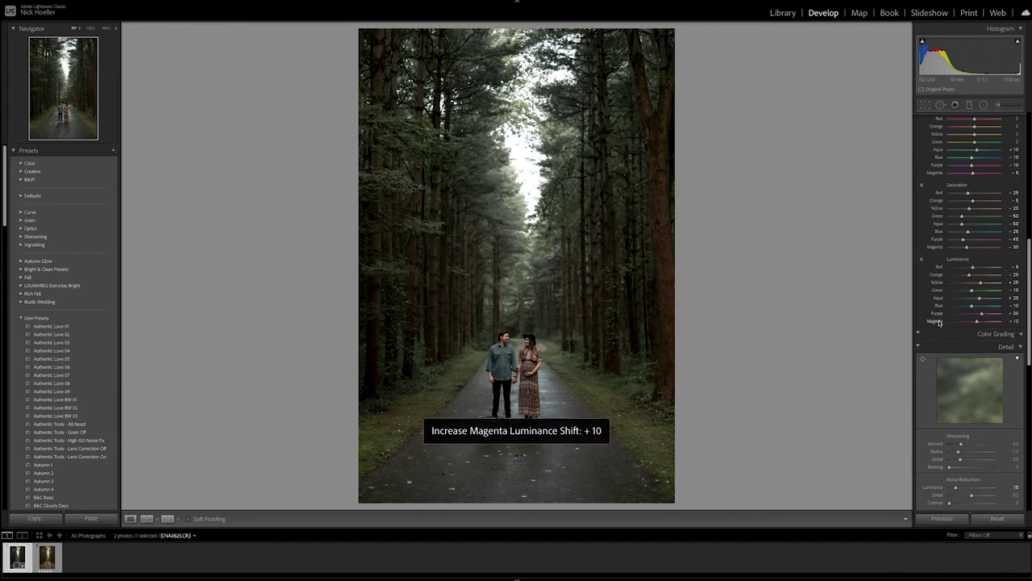
scroll(939, 323, "down", 5)
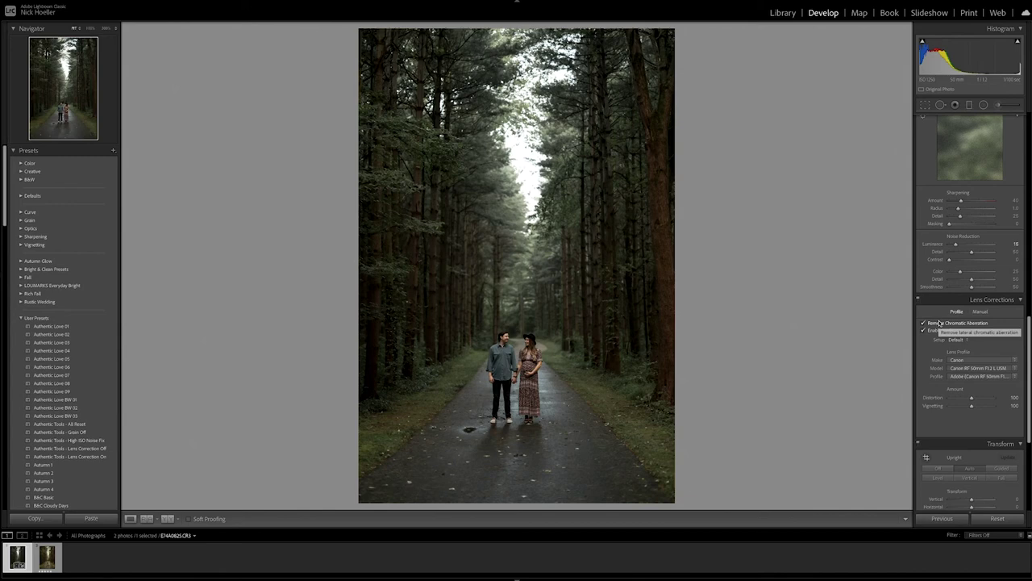
Check the unedited original, then warm the white balance Temp to 8,732
key("backslash")
key("backslash")
key("backslash")
key("backslash")
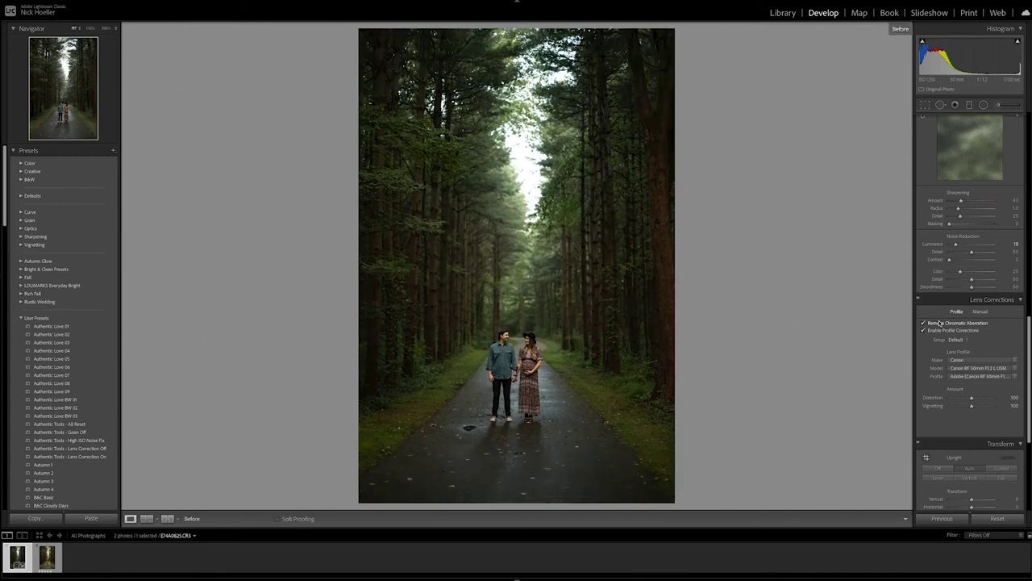
scroll(939, 323, "down", 5)
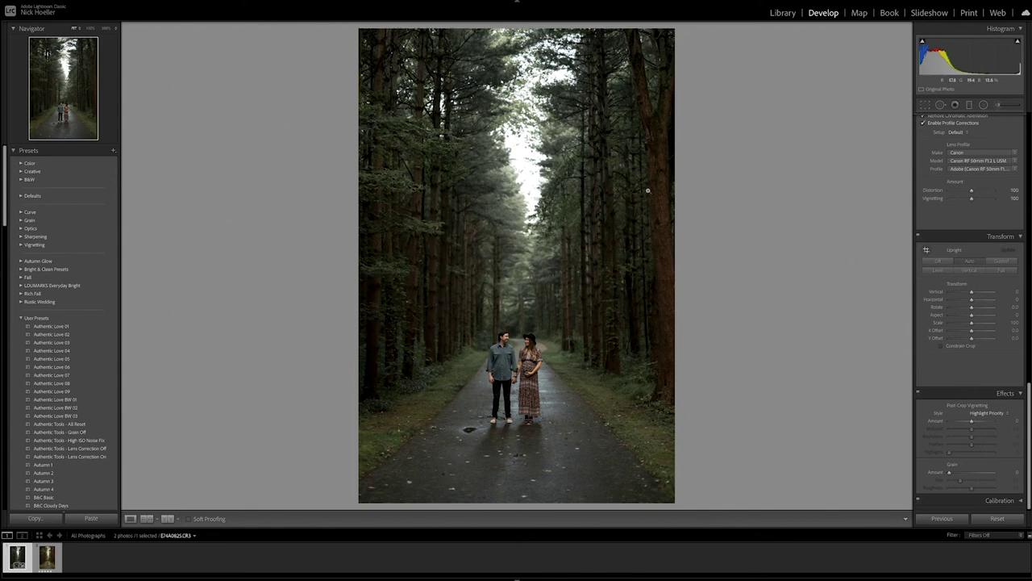
scroll(995, 448, "down", 1)
scroll(994, 448, "up", 15)
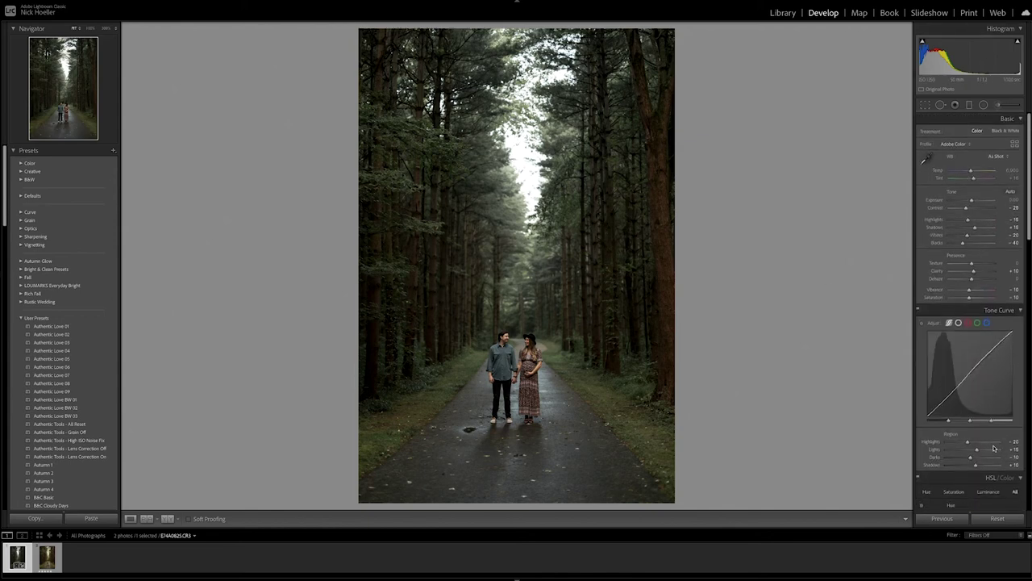
left_click(937, 172)
scroll(937, 172, "down", 1)
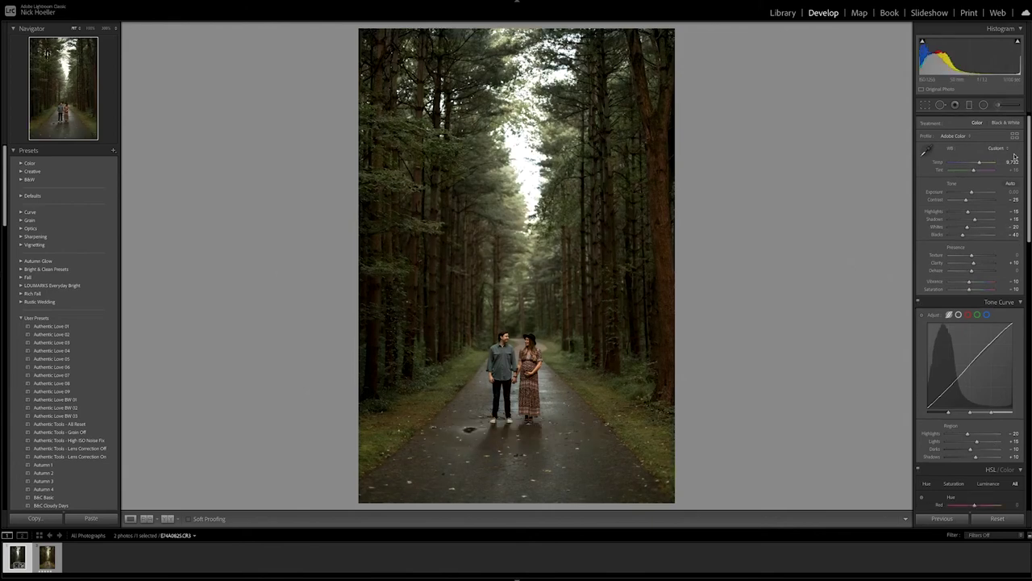
key("plus")
key("plus")
key("plus")
key("plus")
key("plus")
Nudge Saturation up slightly from -10 and compare the edit against the original
scroll(1005, 292, "down", 2)
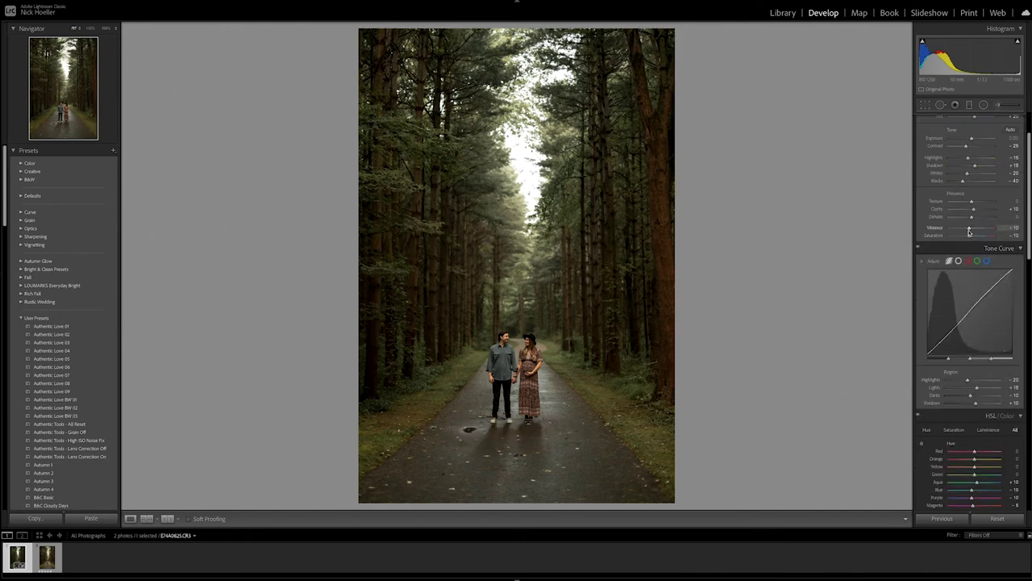
left_click_drag(970, 237, 973, 237)
key("backslash")
key("backslash")
key("backslash")
key("backslash")
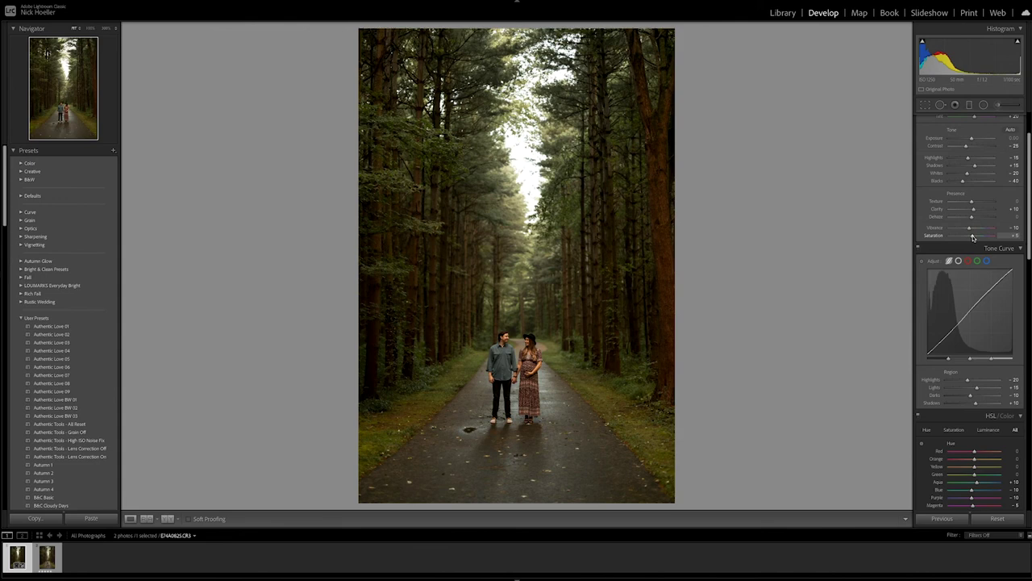
key("backslash")
key("backslash")
scroll(960, 322, "down", 15)
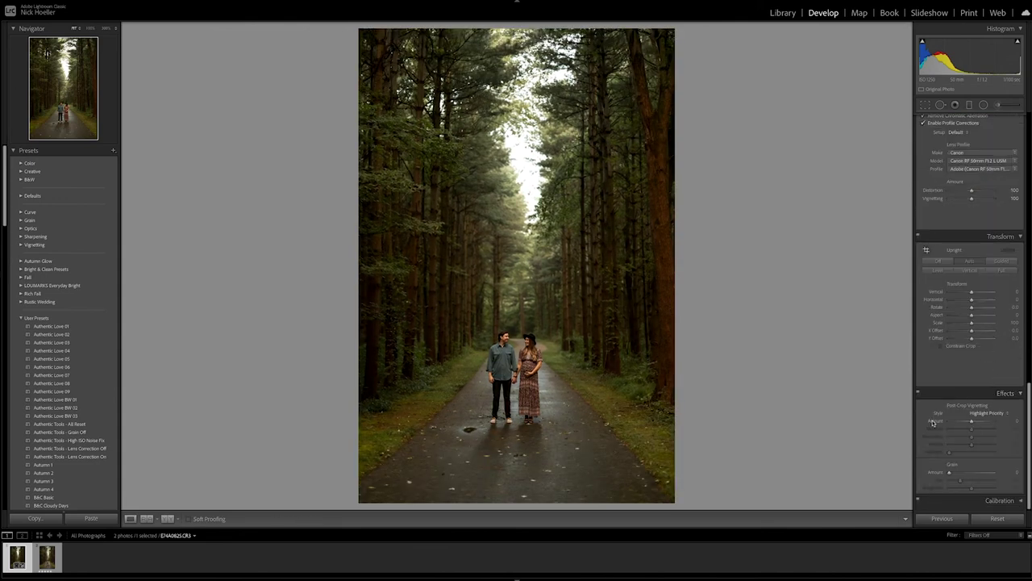
Apply a -15 post-crop vignette, warm Temp to 11,849, and view Before & After side by side
key("Down")
key("Down")
key("Down")
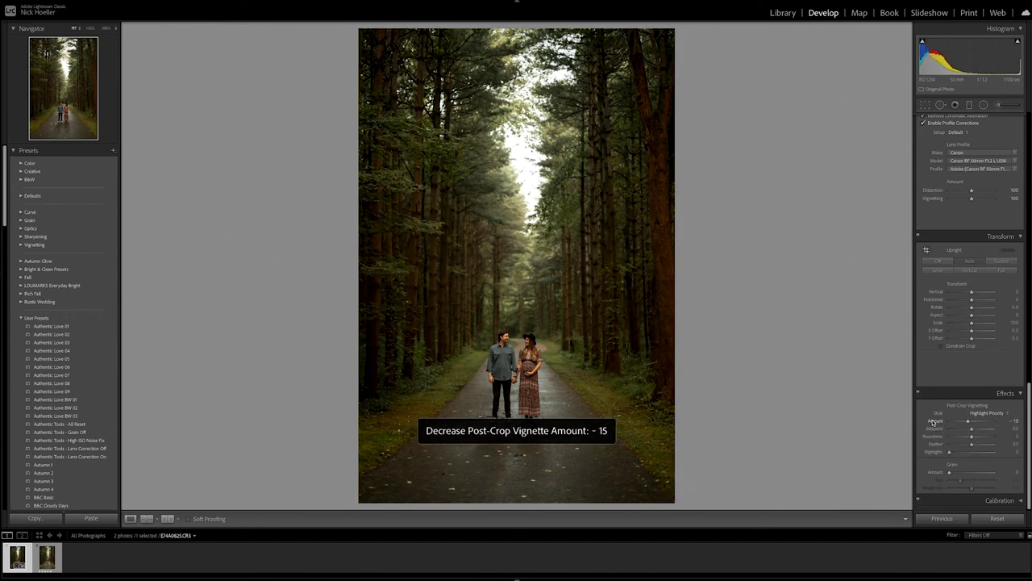
scroll(968, 282, "up", 15)
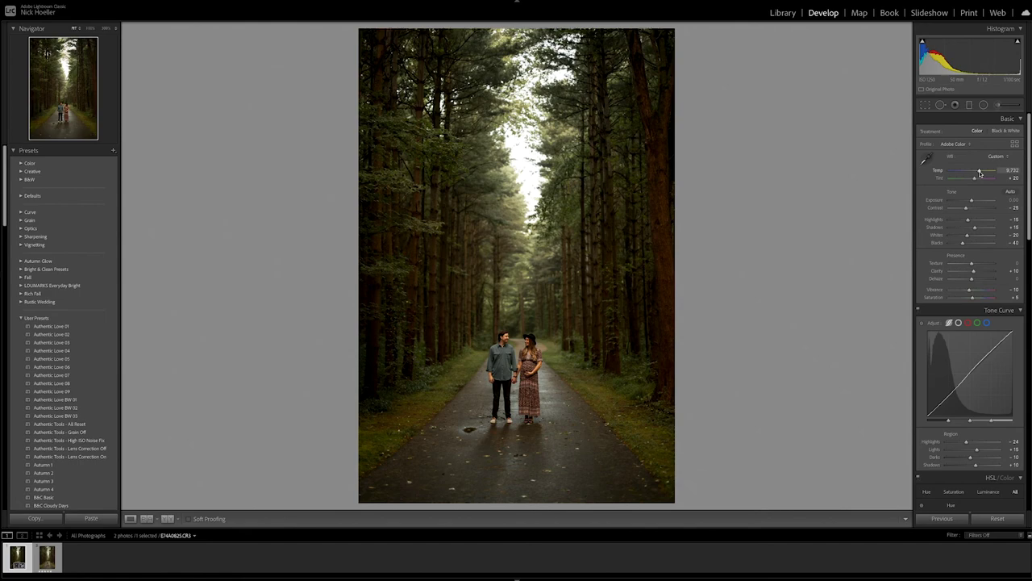
left_click_drag(980, 171, 982, 172)
key("y")
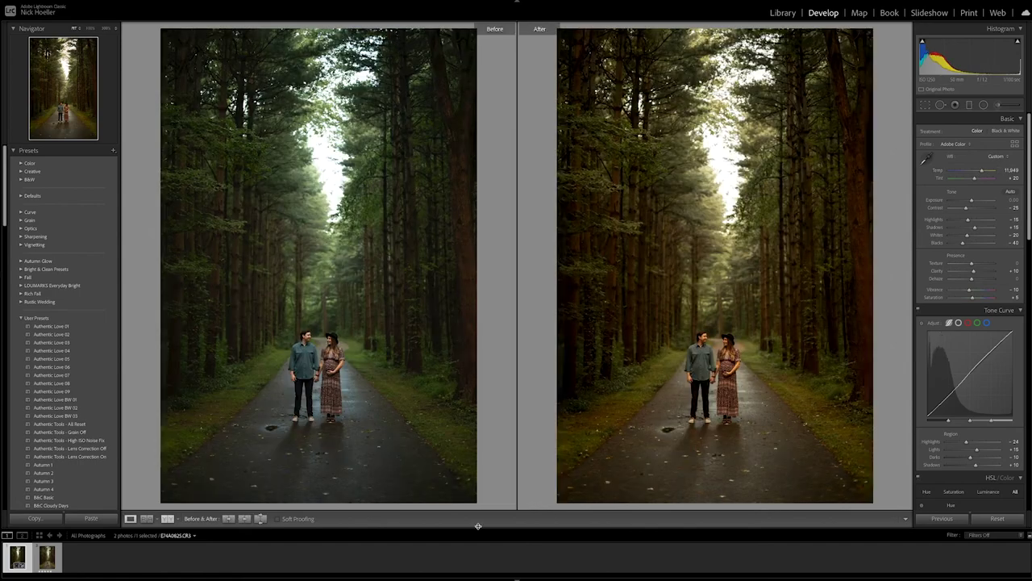